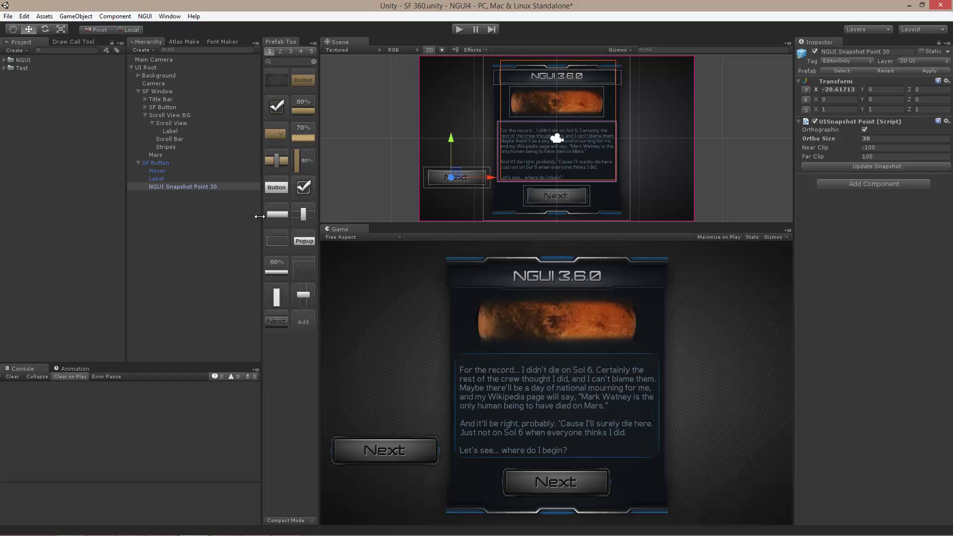
Step: Browse the prefab preset pages and refresh the button prefab's preview snapshot
{"action": "left_click", "coordinate": [280, 51]}
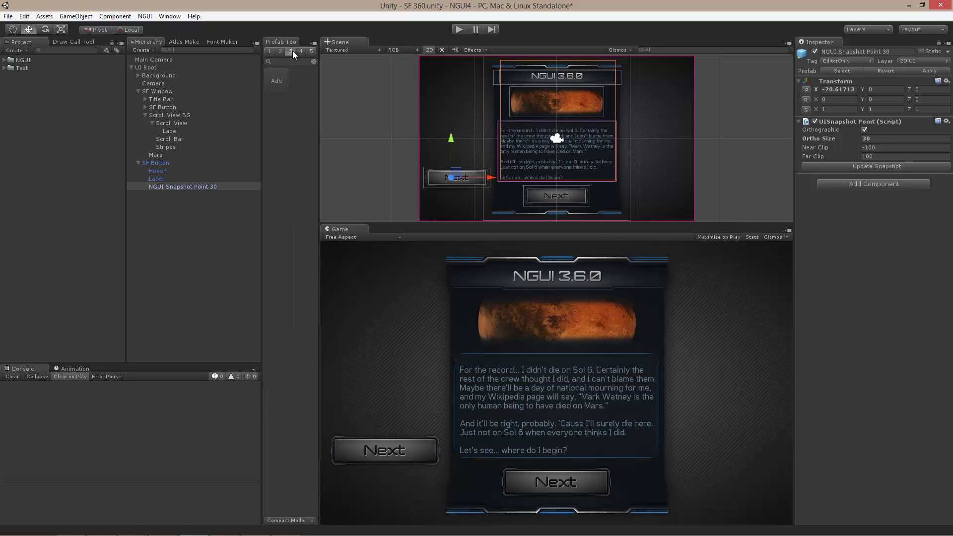
{"action": "left_click", "coordinate": [270, 52]}
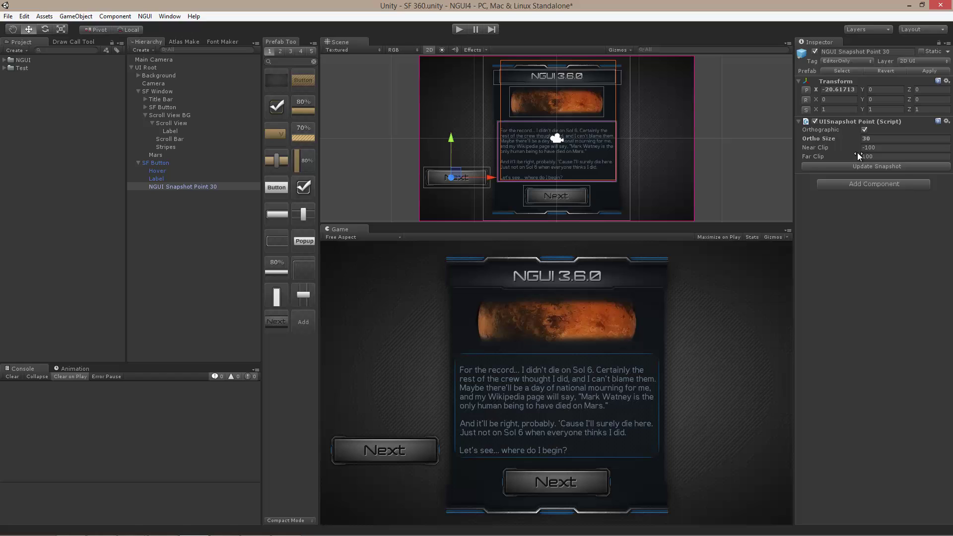
{"action": "left_click", "coordinate": [850, 167]}
Step: Reset the snapshot point X to 0 and Ortho Size to 50, update the snapshot, and apply the prefab
{"action": "left_click", "coordinate": [807, 90]}
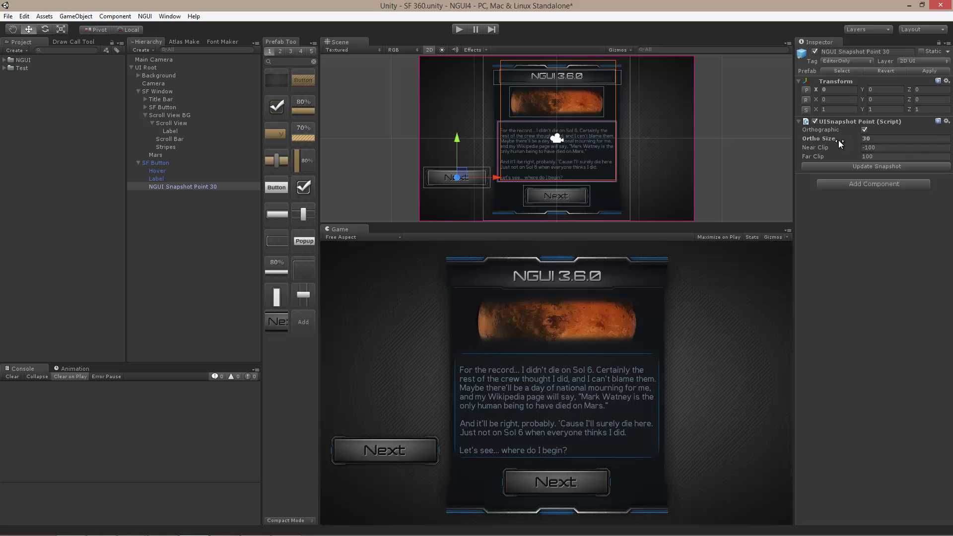
{"action": "right_click", "coordinate": [856, 138]}
{"action": "left_click", "coordinate": [894, 148]}
{"action": "left_click", "coordinate": [865, 167]}
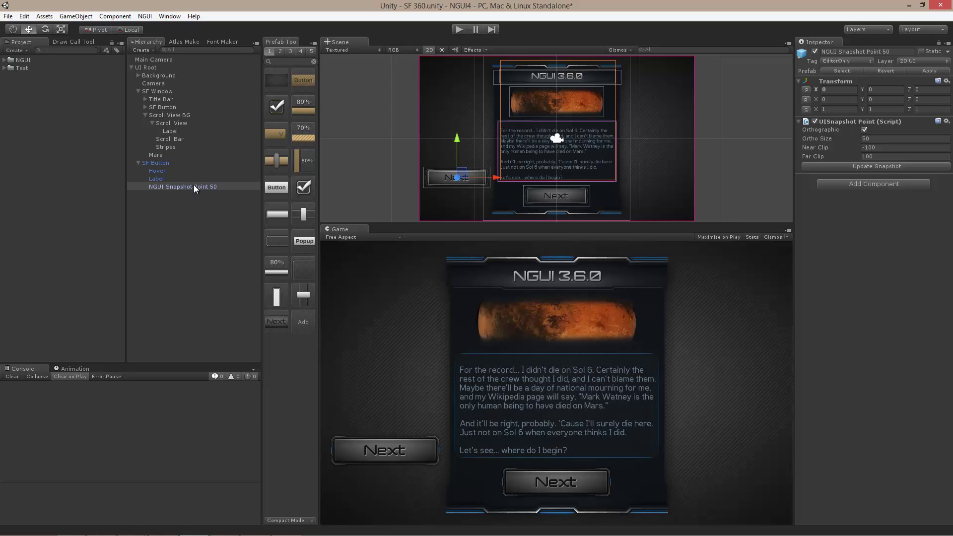
{"action": "left_click", "coordinate": [931, 71]}
Step: Look over the Atlas Maker and Font Maker panels, then return to the Hierarchy
{"action": "left_click", "coordinate": [625, 1]}
{"action": "left_click", "coordinate": [189, 41]}
{"action": "left_click", "coordinate": [231, 40]}
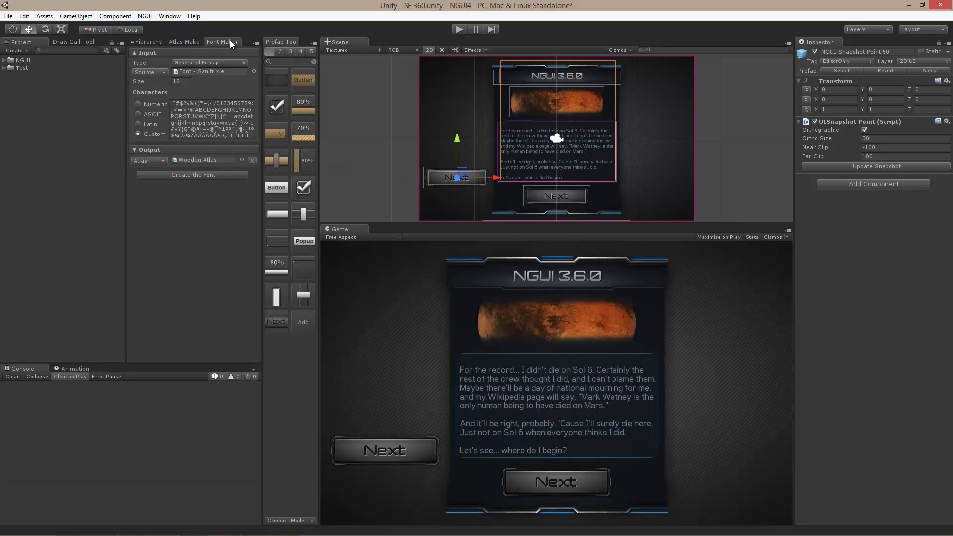
{"action": "left_click", "coordinate": [149, 42]}
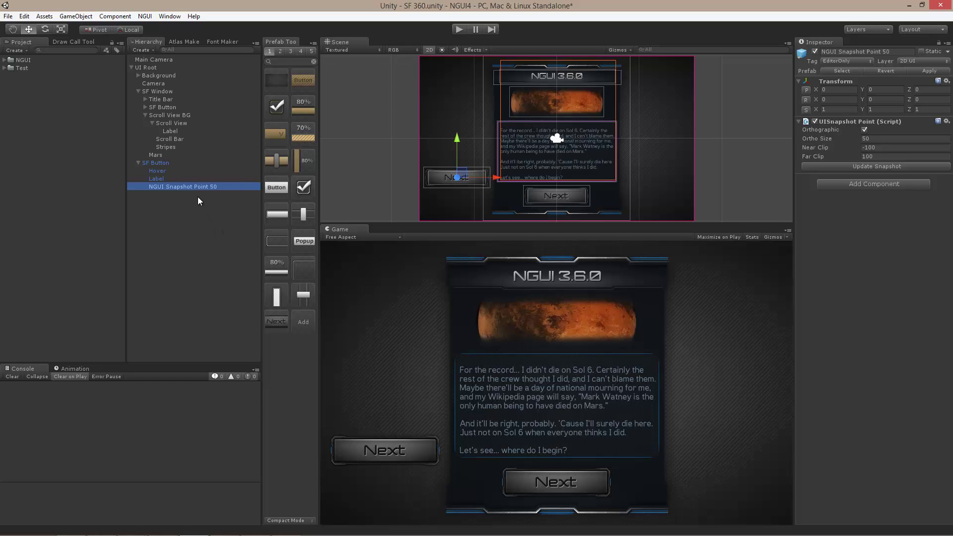
Step: Delete the SF Button with its children and save the scene
{"action": "left_click", "coordinate": [171, 163]}
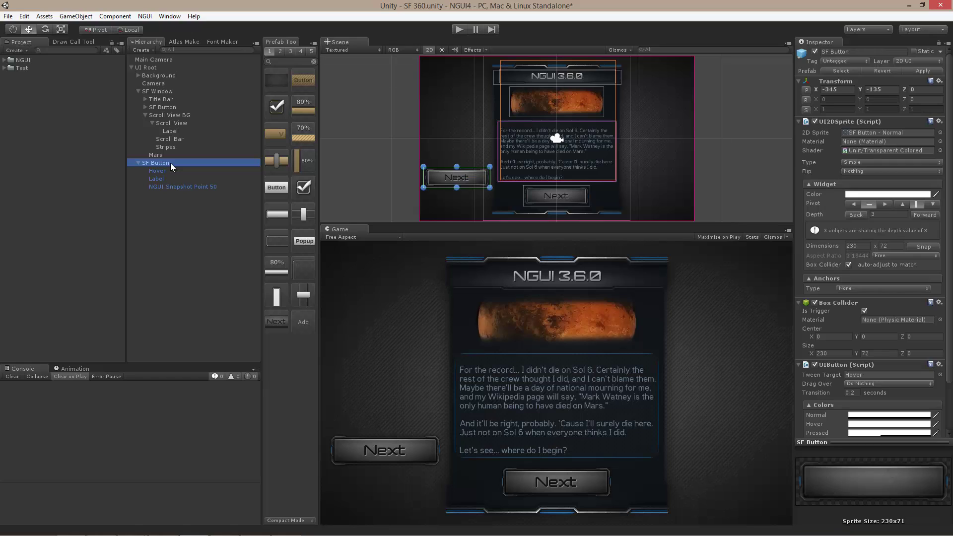
{"action": "key", "text": "Delete"}
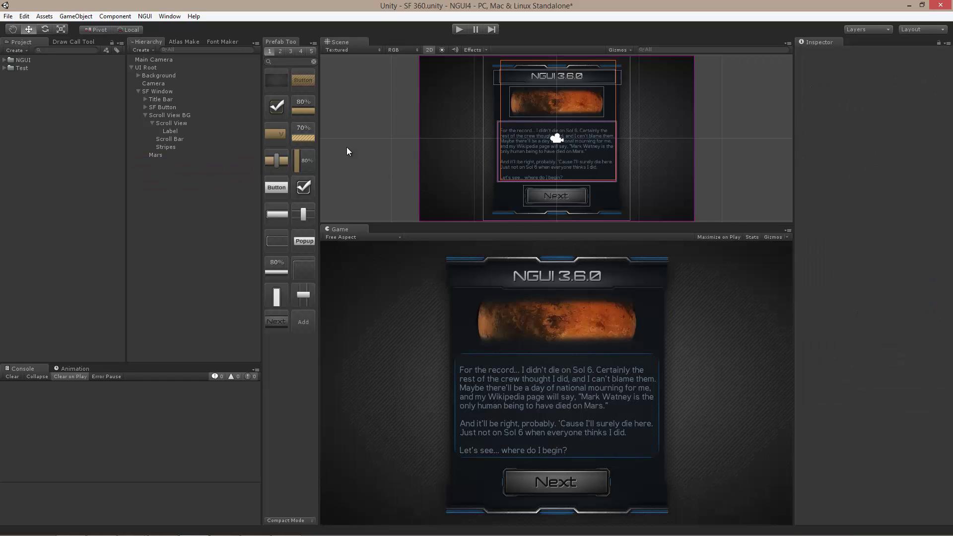
{"action": "key", "text": "ctrl+s"}
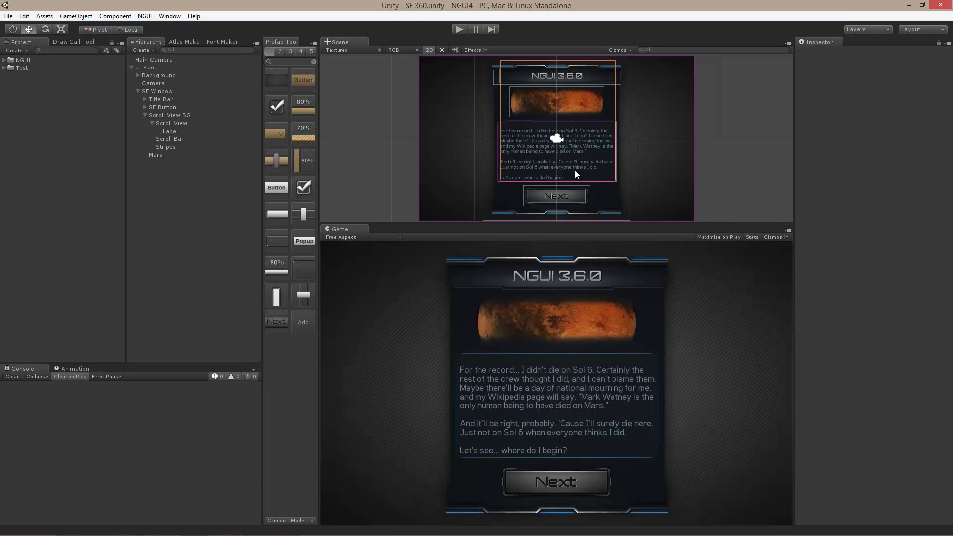
{"action": "left_click", "coordinate": [711, 167]}
{"action": "key", "text": "f"}
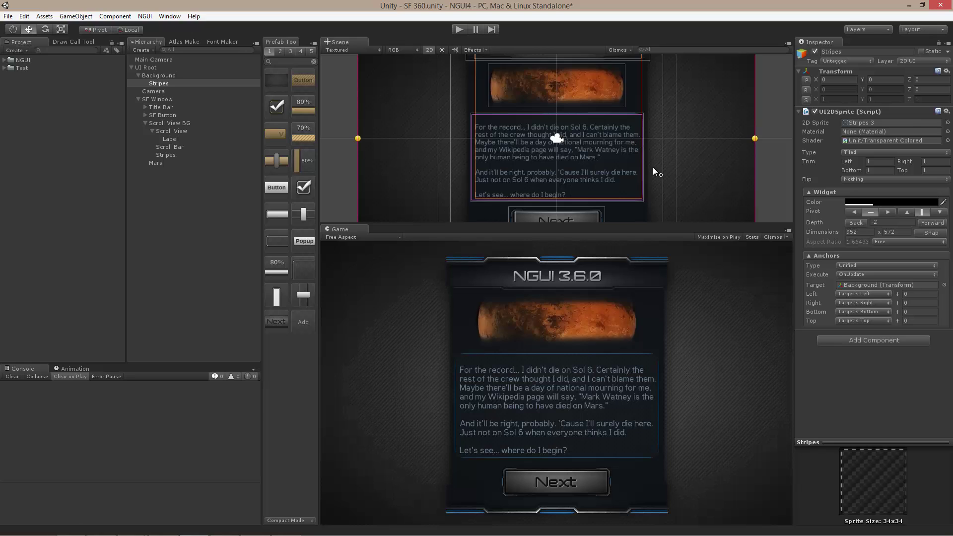
{"action": "left_click", "coordinate": [608, 150]}
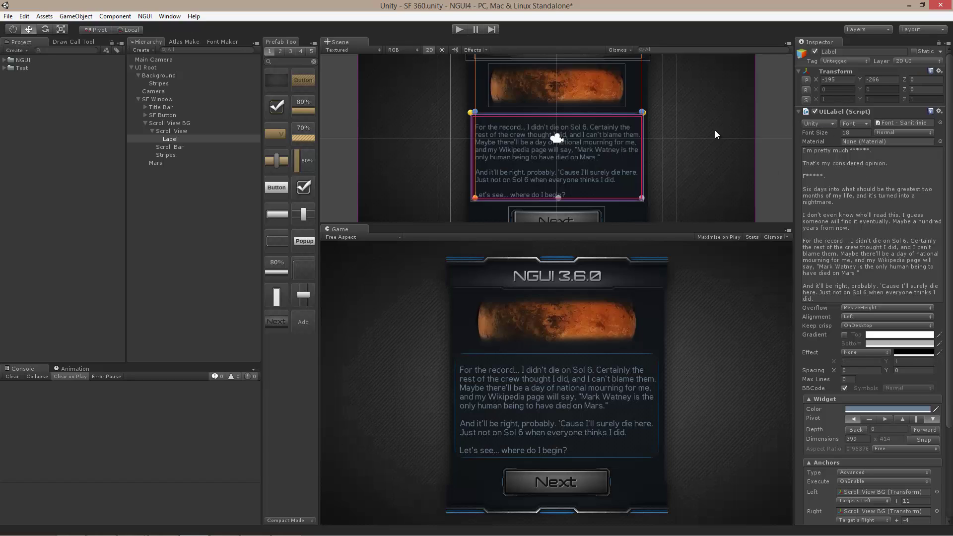
{"action": "left_click", "coordinate": [711, 147]}
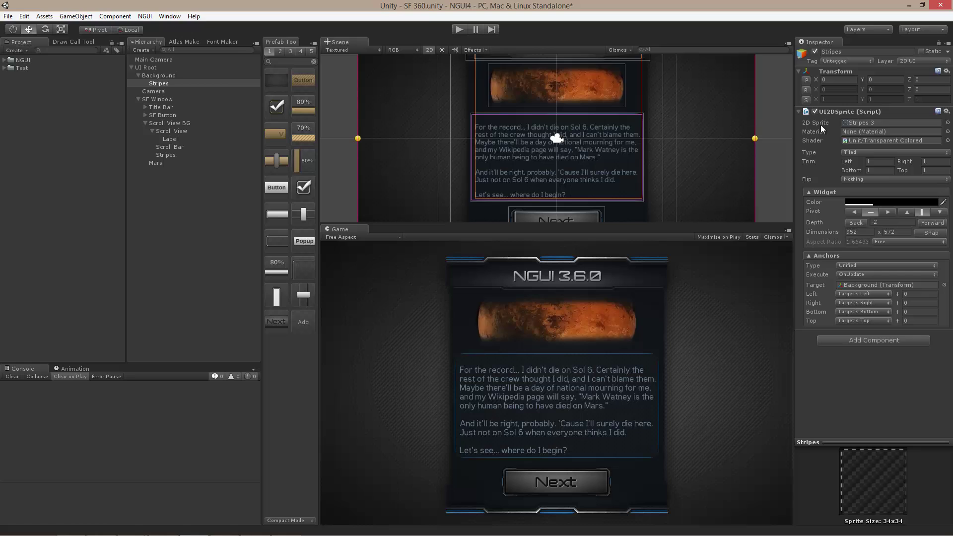
{"action": "left_click", "coordinate": [410, 183]}
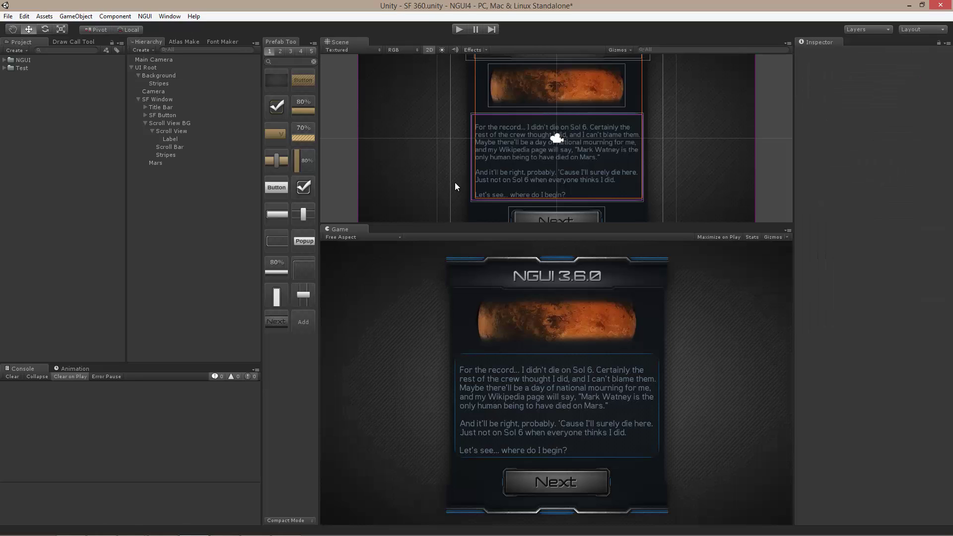
Step: Create a Unity 2D Sprite as a child of Stripes from its NGUI context menu
{"action": "left_click", "coordinate": [422, 137]}
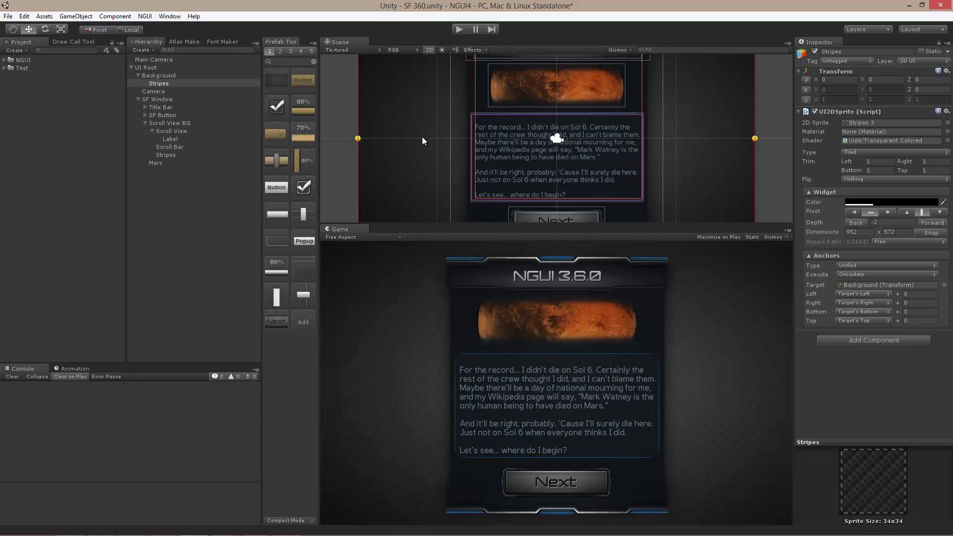
{"action": "right_click", "coordinate": [423, 137]}
{"action": "mouse_move", "coordinate": [475, 158]}
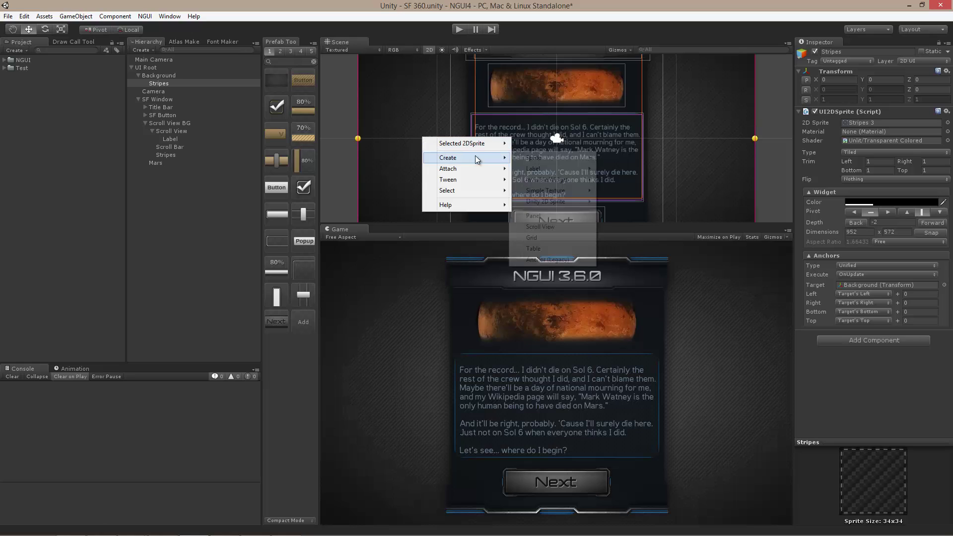
{"action": "mouse_move", "coordinate": [554, 202]}
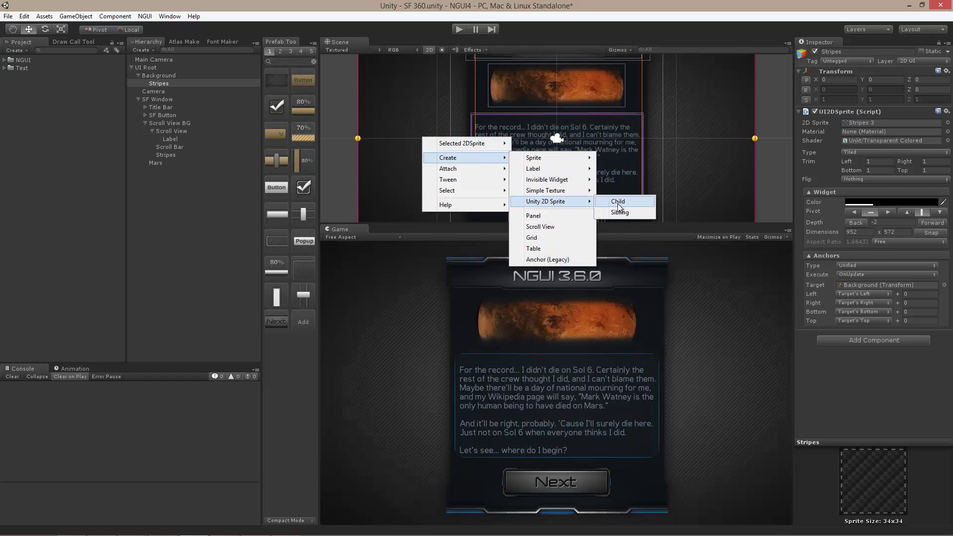
{"action": "left_click", "coordinate": [619, 201]}
{"action": "left_click", "coordinate": [145, 16]}
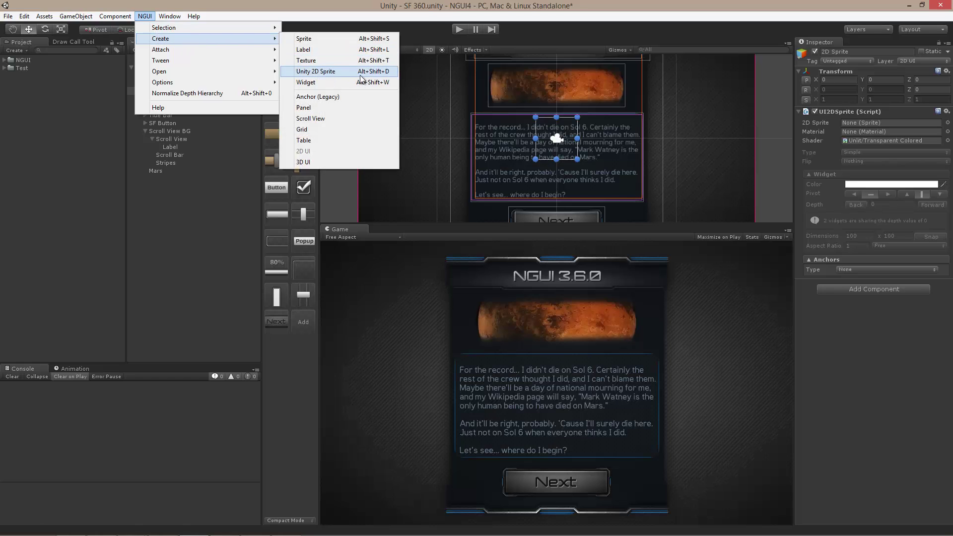
{"action": "left_click", "coordinate": [459, 4]}
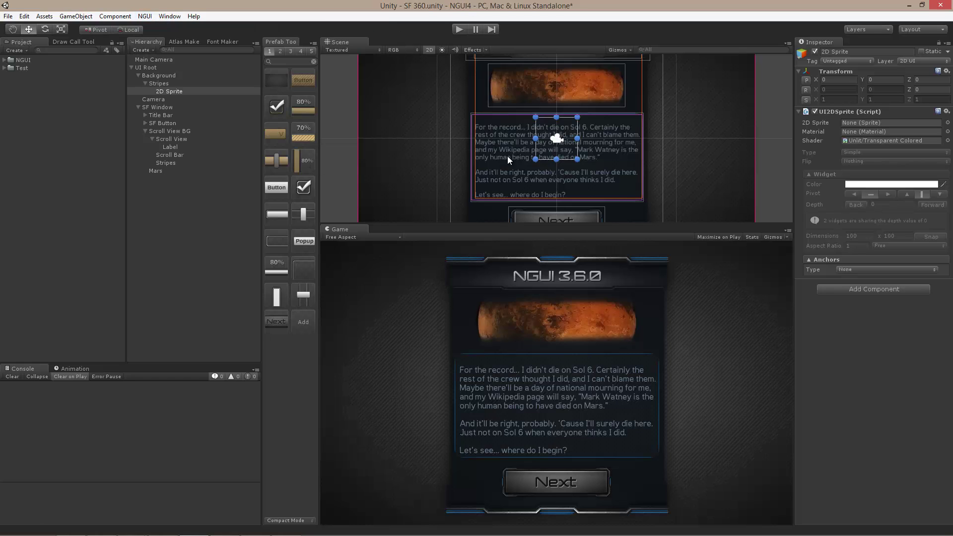
Step: Give the new 2D Sprite the bsg sprite and size it to 300x182
{"action": "left_click", "coordinate": [949, 123]}
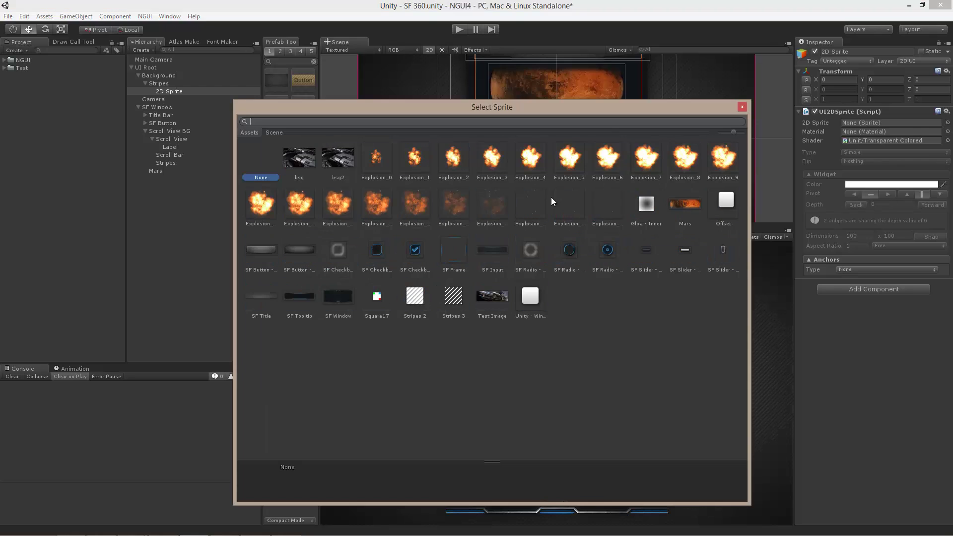
{"action": "double_click", "coordinate": [305, 160]}
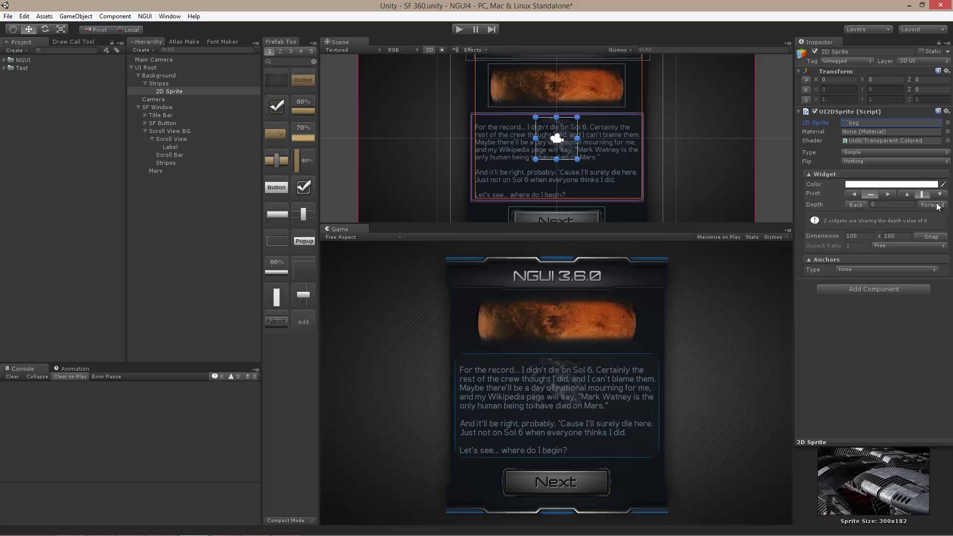
{"action": "left_click_drag", "start_coordinate": [532, 130], "coordinate": [451, 135]}
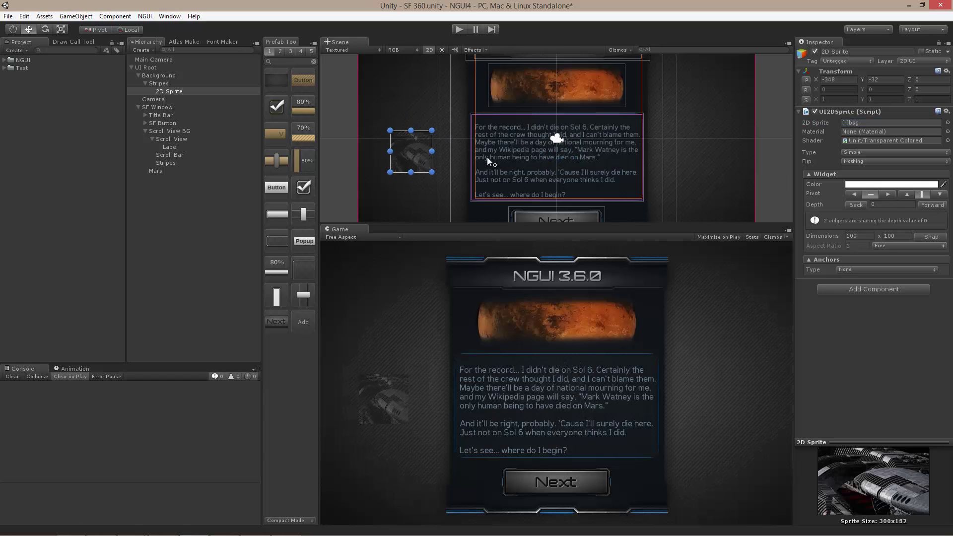
{"action": "left_click", "coordinate": [931, 237]}
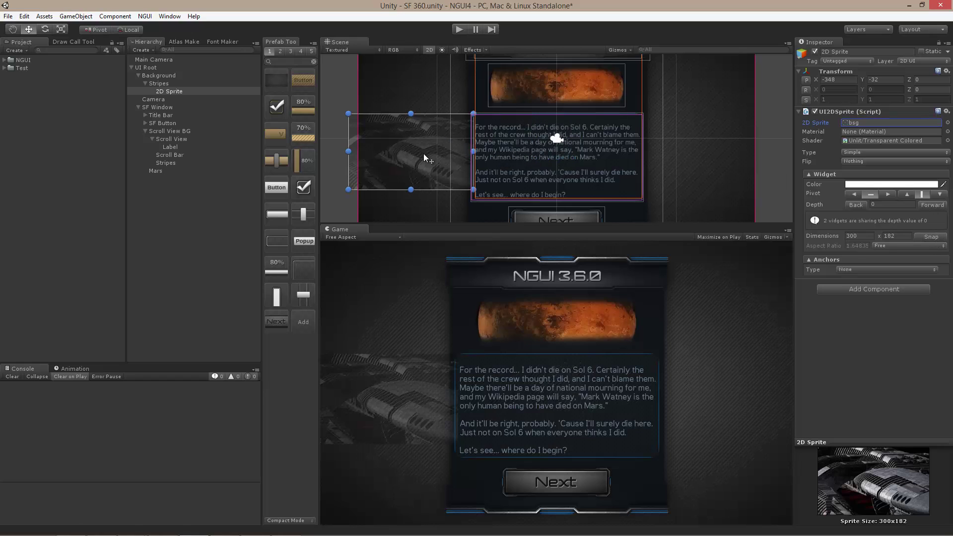
Step: Move the sprite under UI Root and shrink it to about 266x162, then delete it
{"action": "left_click_drag", "start_coordinate": [424, 154], "coordinate": [433, 161]}
{"action": "left_click_drag", "start_coordinate": [178, 92], "coordinate": [167, 68]}
{"action": "left_click_drag", "start_coordinate": [431, 148], "coordinate": [437, 187]}
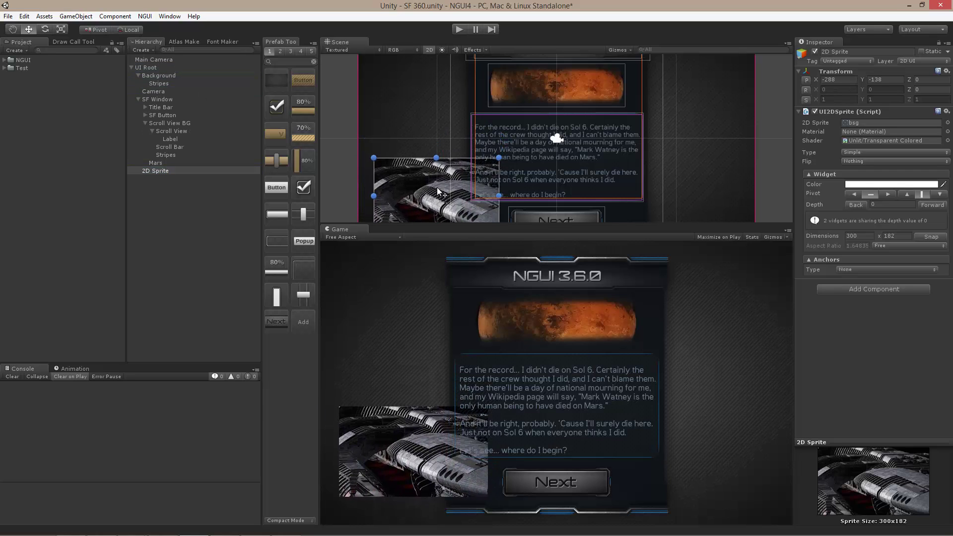
{"action": "mouse_move", "coordinate": [499, 158]}
{"action": "left_mouse_down"}
{"action": "mouse_move", "coordinate": [448, 196]}
{"action": "mouse_move", "coordinate": [516, 159]}
{"action": "mouse_move", "coordinate": [498, 161]}
{"action": "left_mouse_up"}
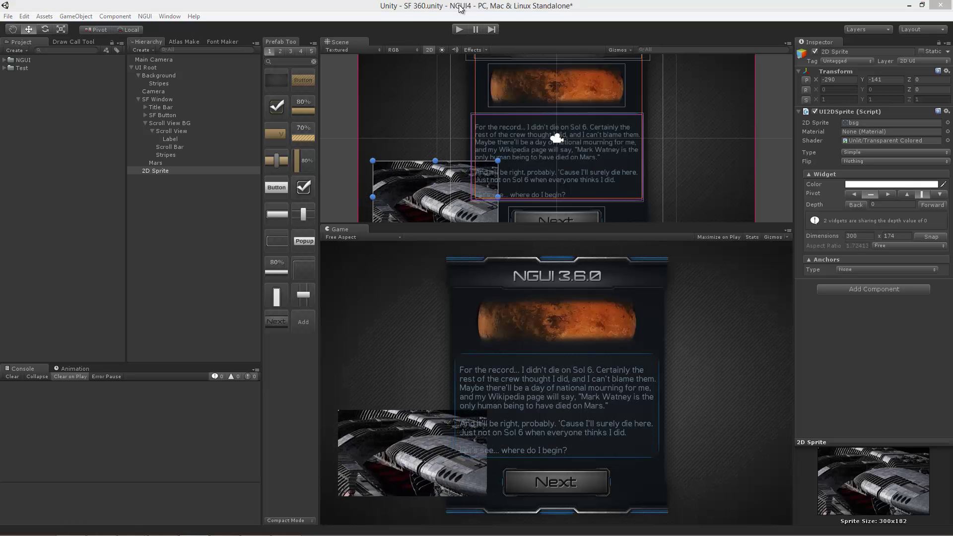
{"action": "left_click", "coordinate": [429, 192]}
{"action": "key", "text": "Delete"}
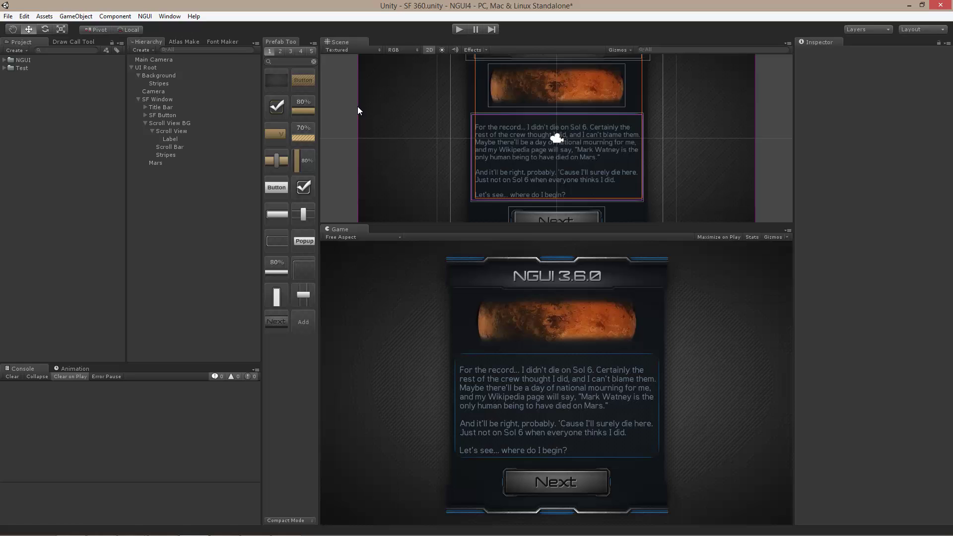
Step: Select the Stripes 3 texture in Test and confirm its packing tag is Test
{"action": "left_click", "coordinate": [185, 41]}
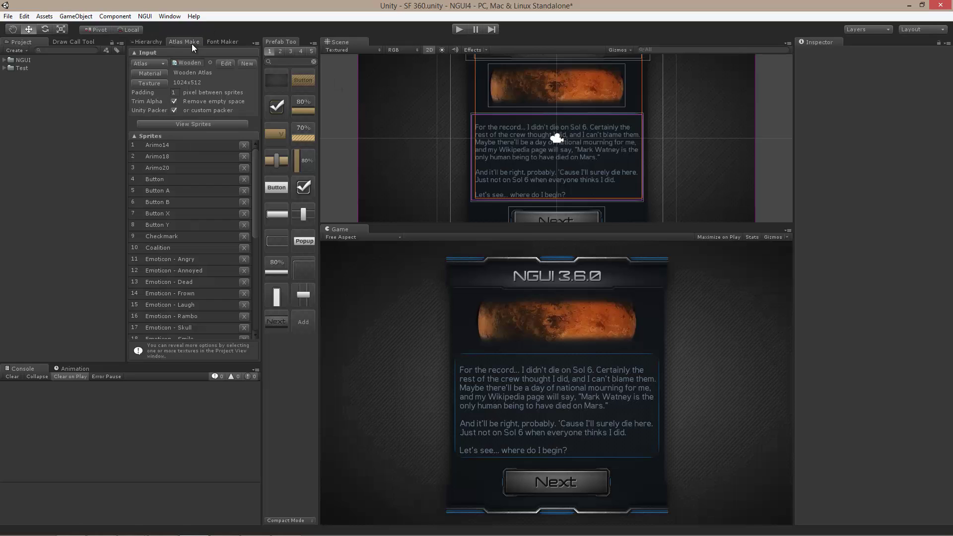
{"action": "left_click", "coordinate": [149, 42]}
{"action": "left_click", "coordinate": [34, 298]}
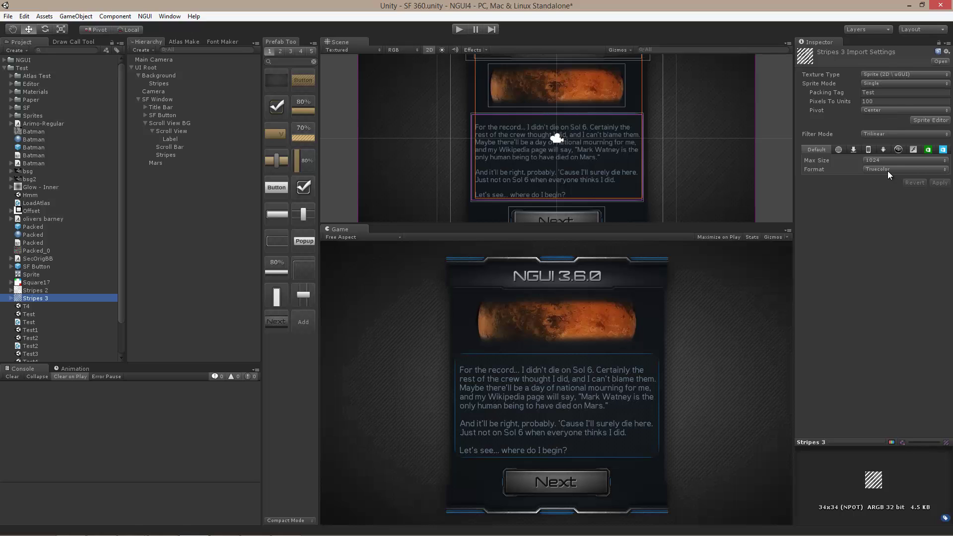
{"action": "left_click", "coordinate": [880, 93]}
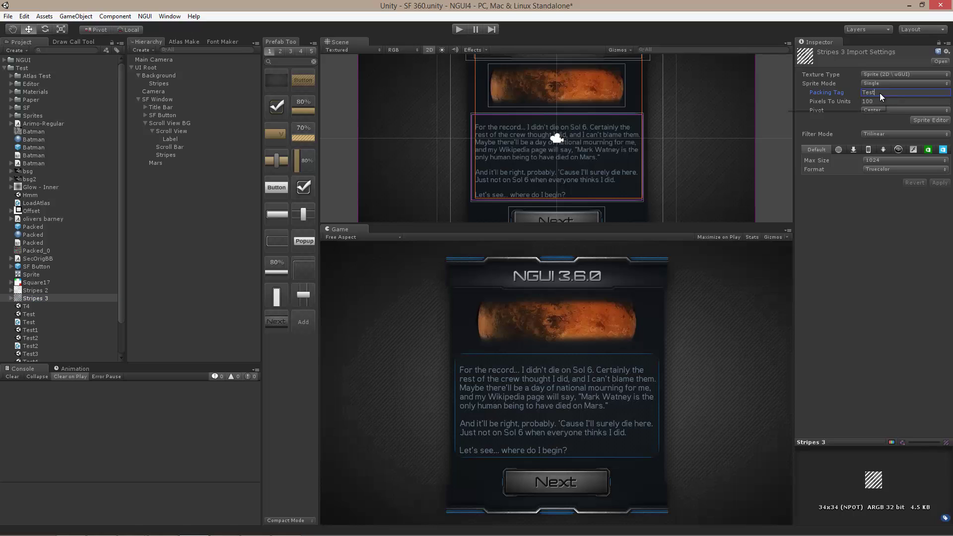
{"action": "left_click", "coordinate": [861, 214]}
{"action": "left_click", "coordinate": [459, 30]}
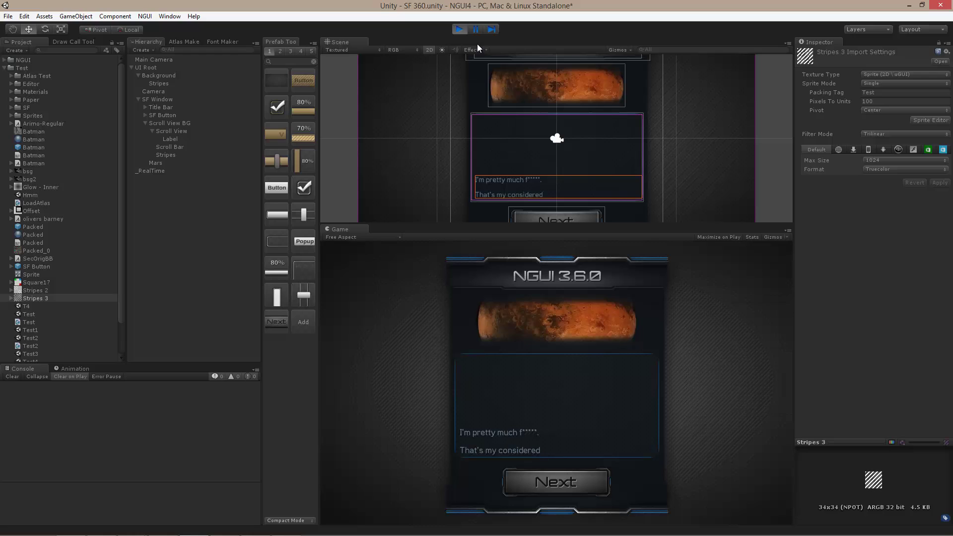
{"action": "key", "text": "ctrl+p"}
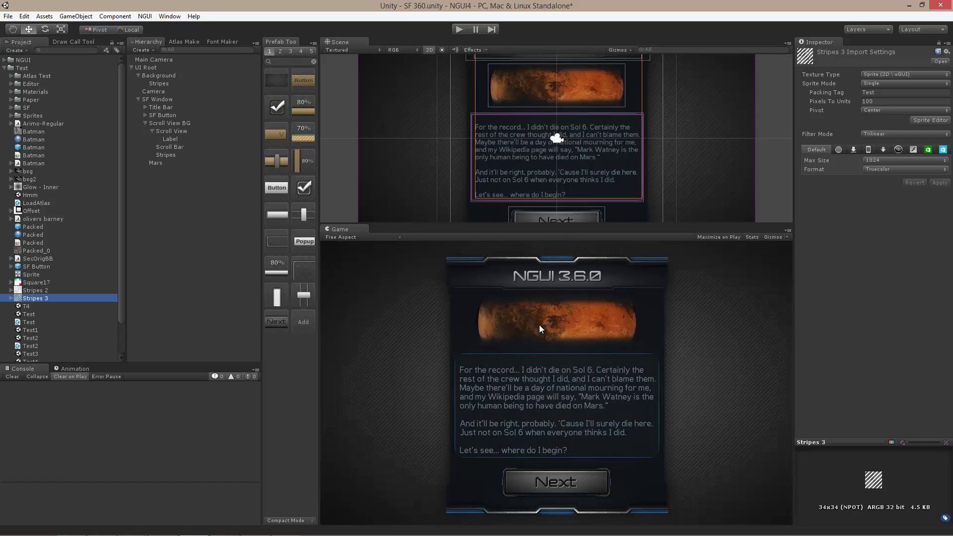
Step: Compare the Draw Call Tool list with Game view Stats showing 10 draw calls, briefly running Play
{"action": "left_click", "coordinate": [69, 43]}
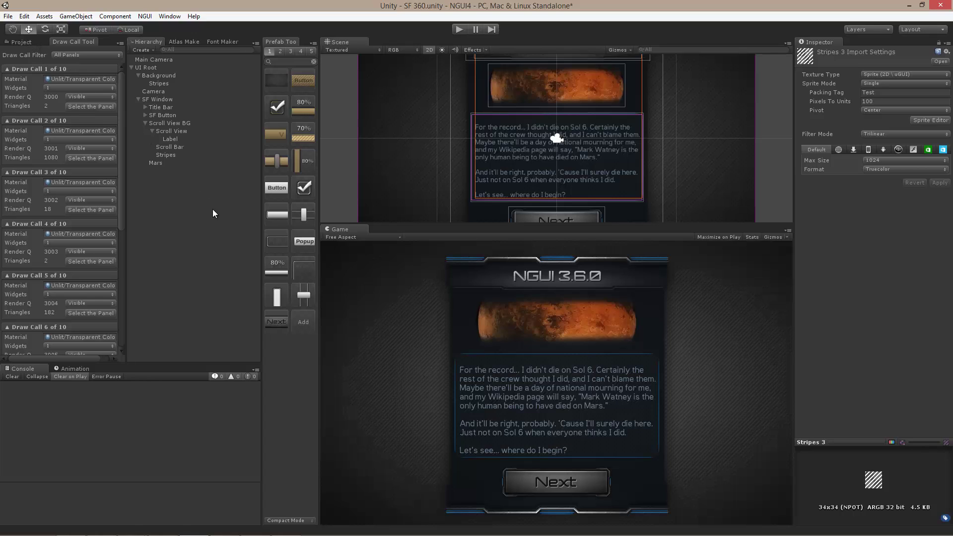
{"action": "left_click", "coordinate": [25, 42]}
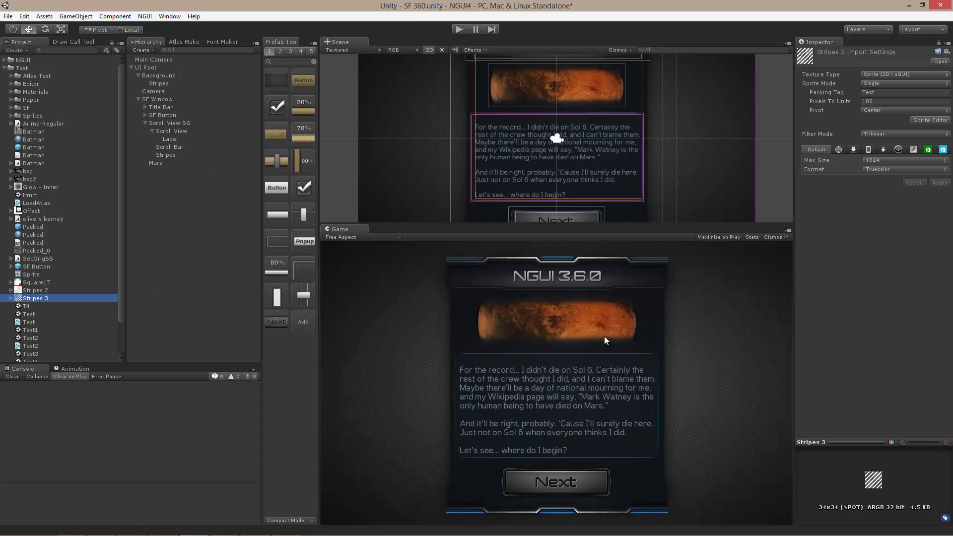
{"action": "left_click", "coordinate": [751, 238]}
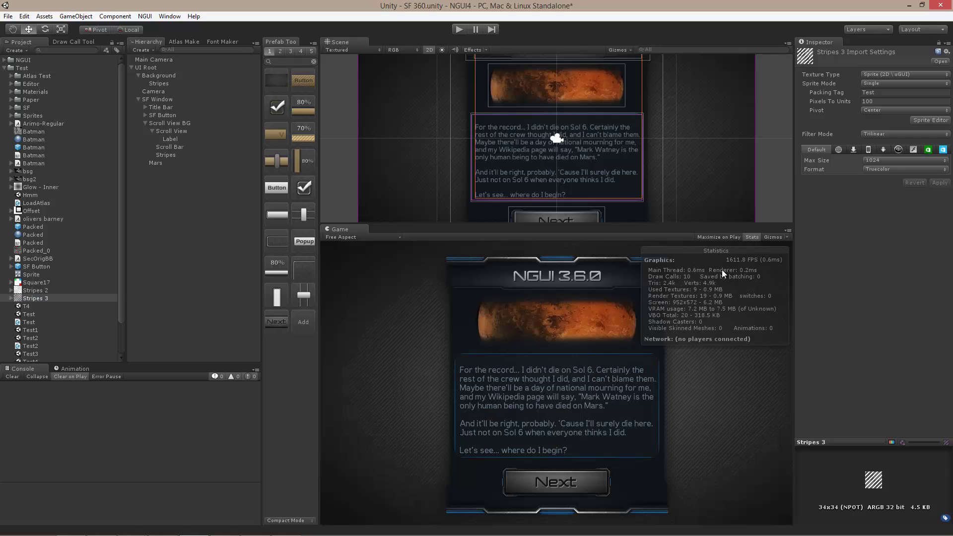
{"action": "left_click", "coordinate": [69, 42]}
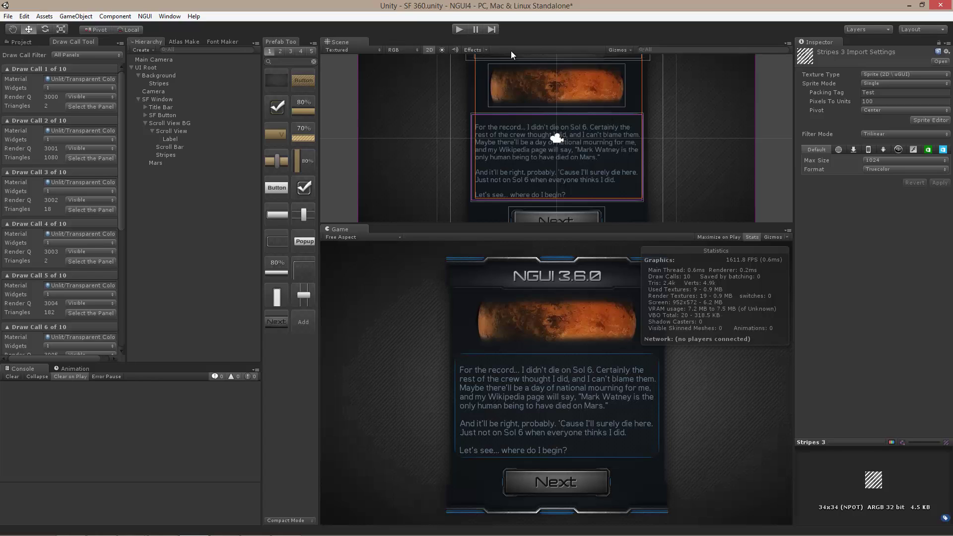
{"action": "left_click", "coordinate": [459, 29]}
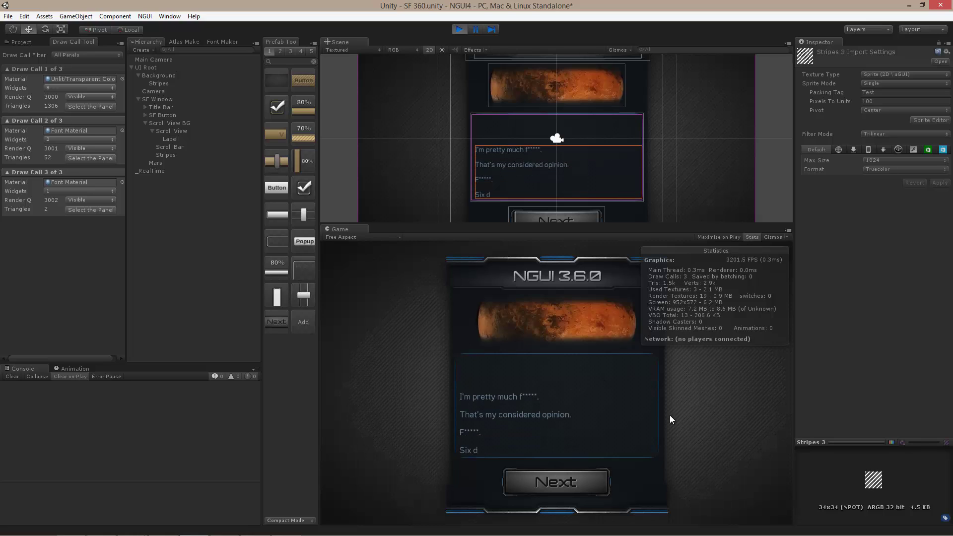
{"action": "key", "text": "ctrl+p"}
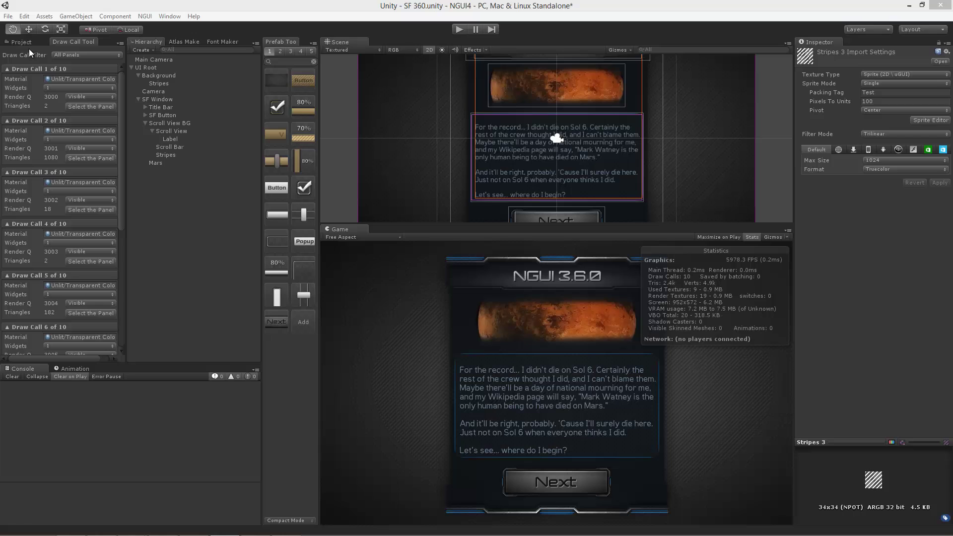
Step: Open Edit > Project Settings > Editor to see Sprite Packer mode Always Enabled
{"action": "left_click", "coordinate": [26, 16]}
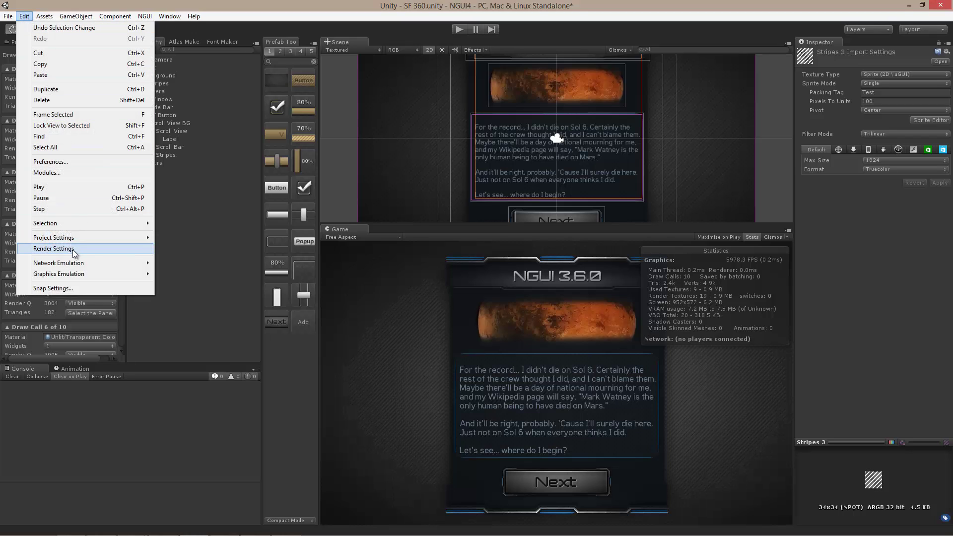
{"action": "mouse_move", "coordinate": [71, 234]}
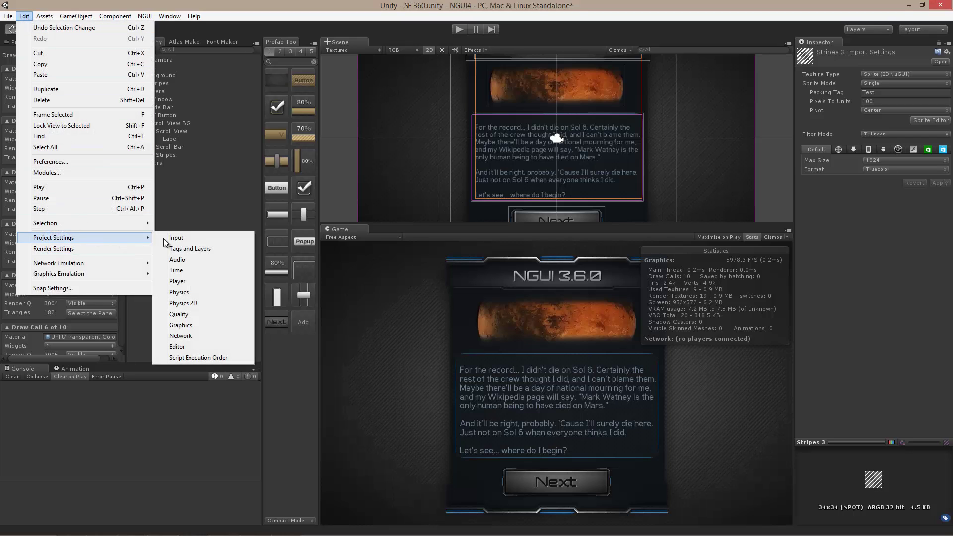
{"action": "left_click", "coordinate": [183, 348]}
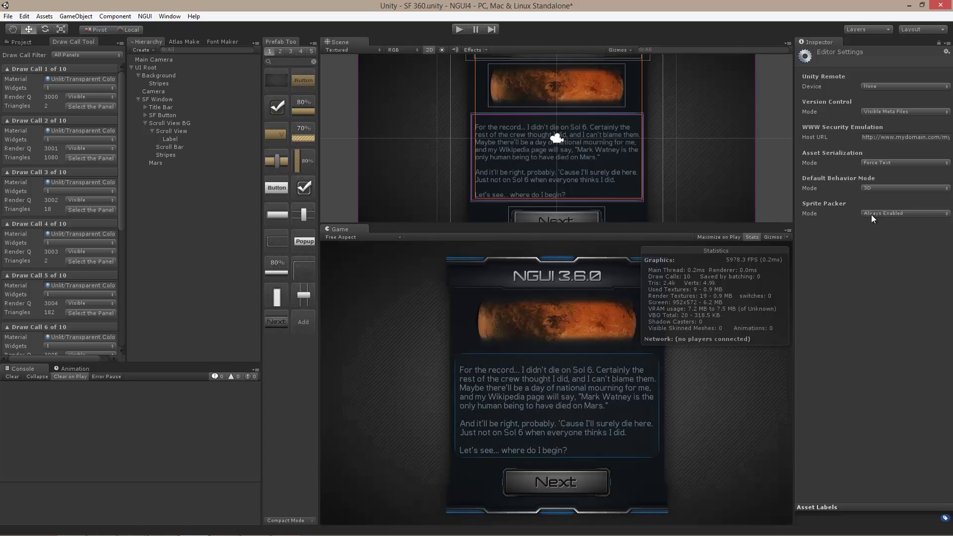
{"action": "key", "text": "q"}
Step: Open the Sprite Packer and view the Test (Group 1) ship atlas
{"action": "left_click", "coordinate": [170, 16]}
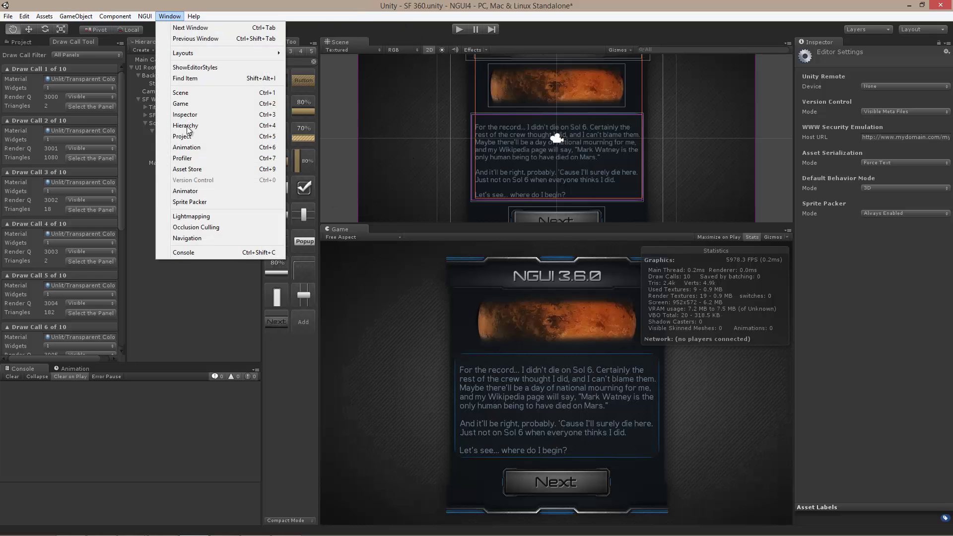
{"action": "left_click", "coordinate": [199, 202]}
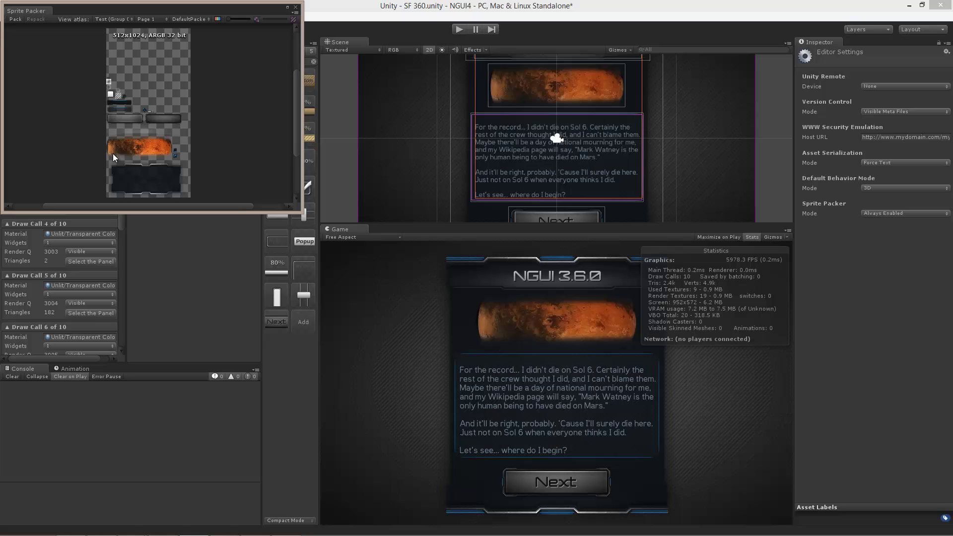
{"action": "left_click", "coordinate": [109, 19]}
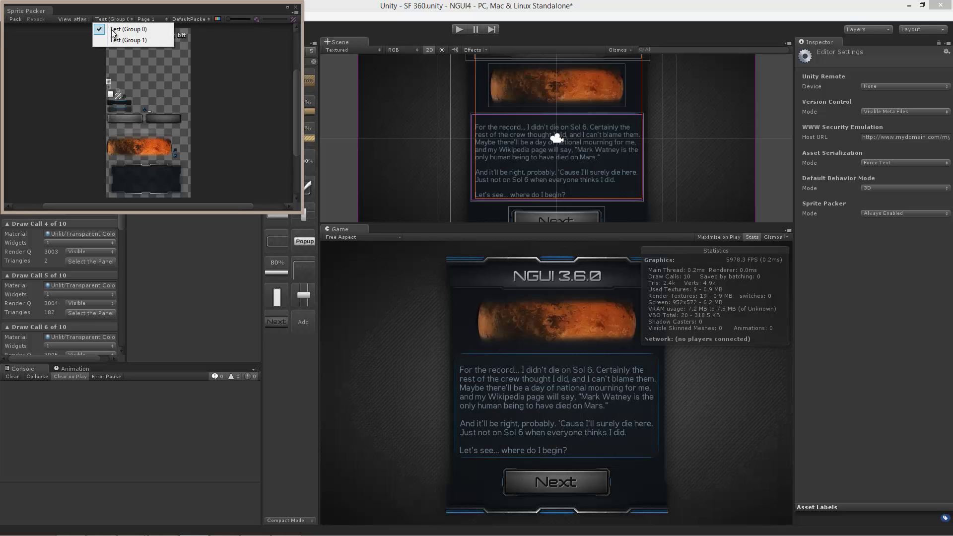
{"action": "left_click", "coordinate": [136, 40]}
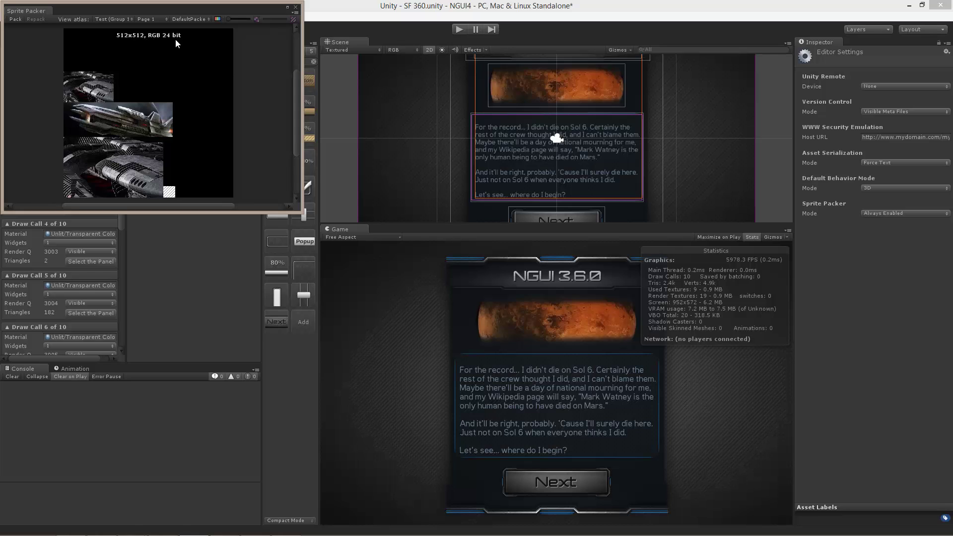
Step: Switch between the Test Group 0 and Group 1 atlases, end on Group 0, and close the Sprite Packer
{"action": "left_click", "coordinate": [130, 19]}
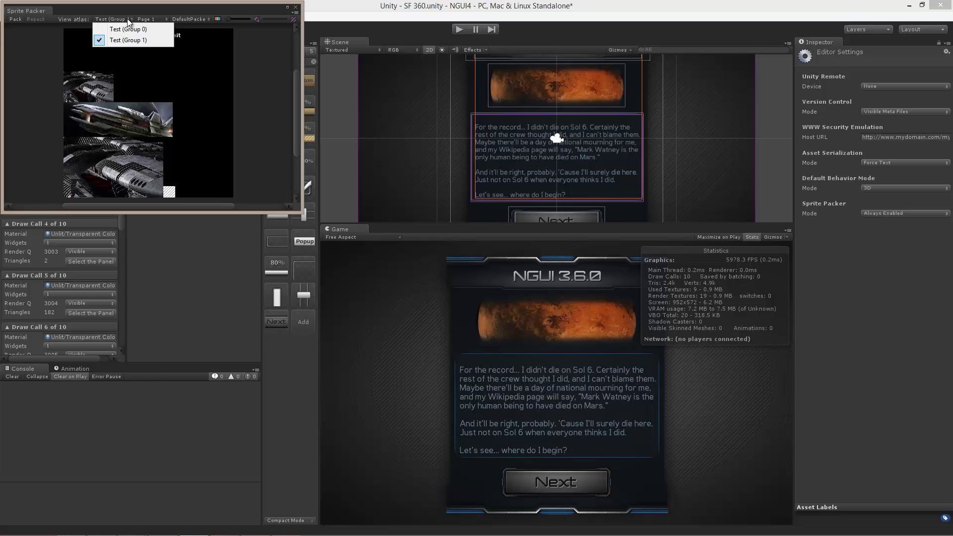
{"action": "left_click", "coordinate": [135, 30]}
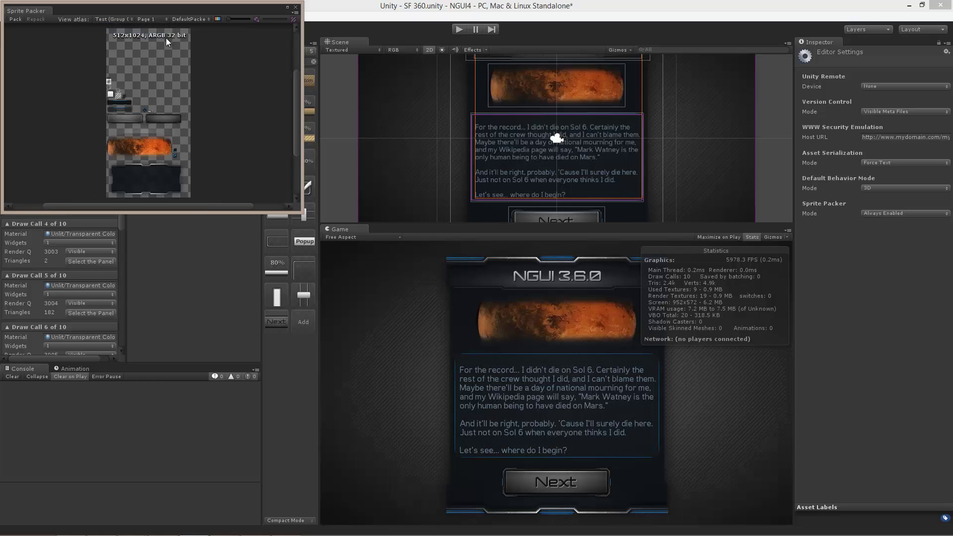
{"action": "left_click", "coordinate": [120, 19]}
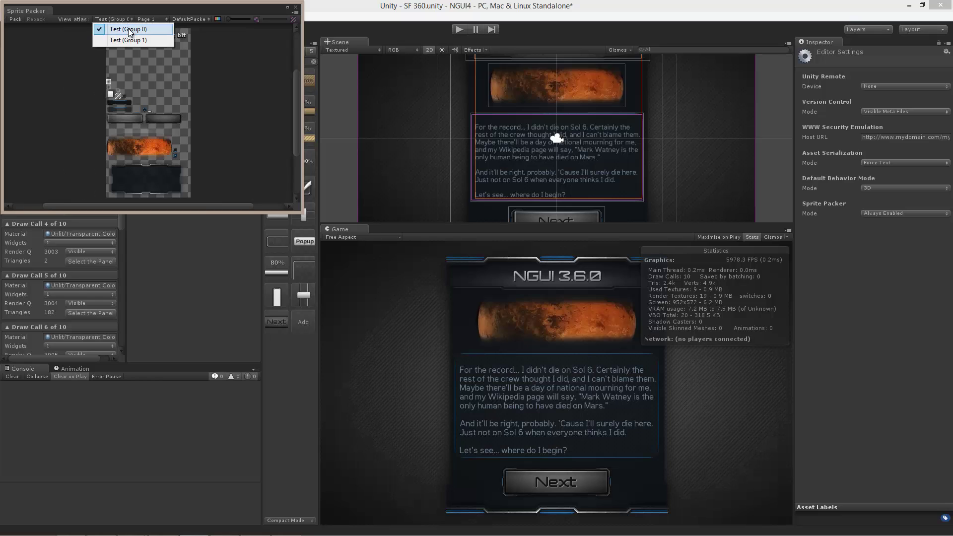
{"action": "left_click", "coordinate": [131, 39]}
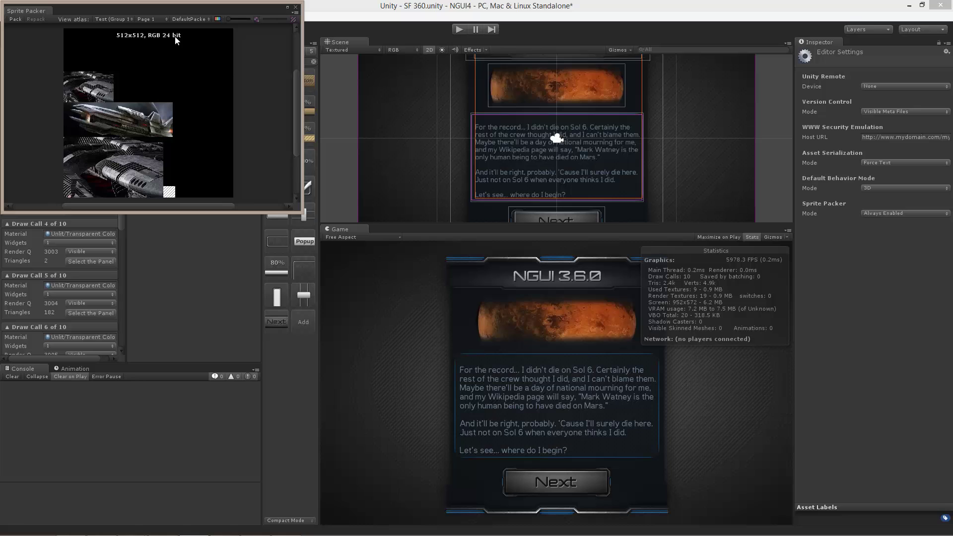
{"action": "left_click", "coordinate": [126, 22]}
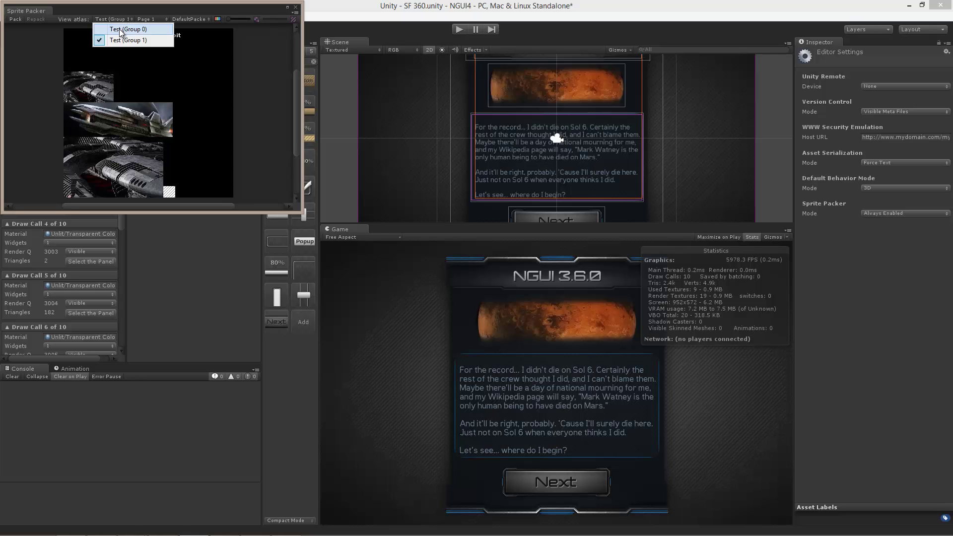
{"action": "left_click", "coordinate": [119, 38]}
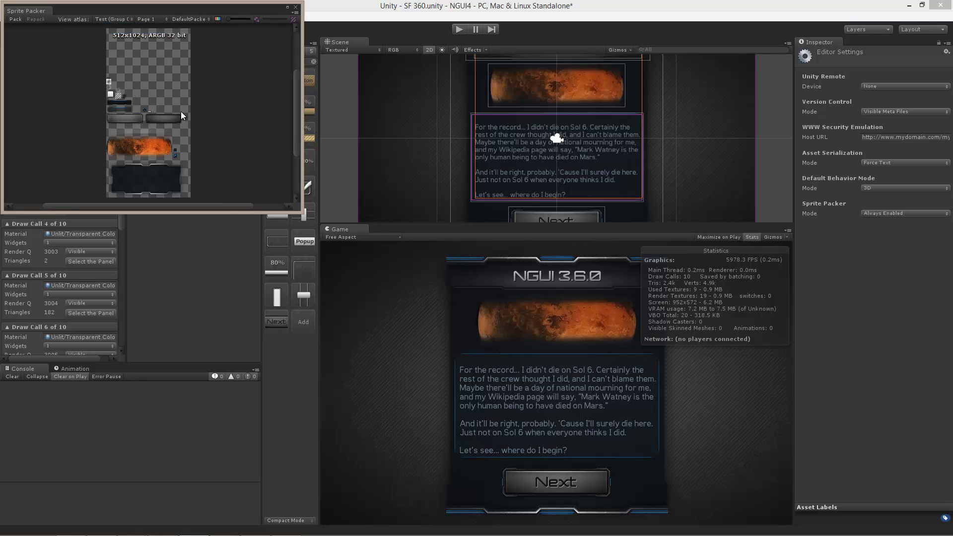
{"action": "left_click", "coordinate": [297, 8]}
Step: Compare the import settings of the Stripes 2 and Stripes 3 textures, ending on Stripes 2
{"action": "left_click", "coordinate": [43, 42]}
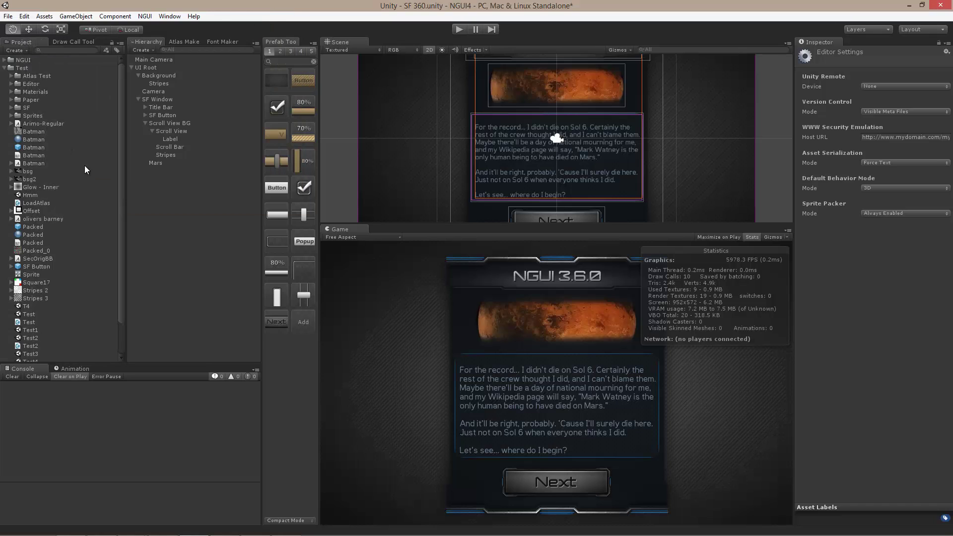
{"action": "left_click", "coordinate": [44, 290]}
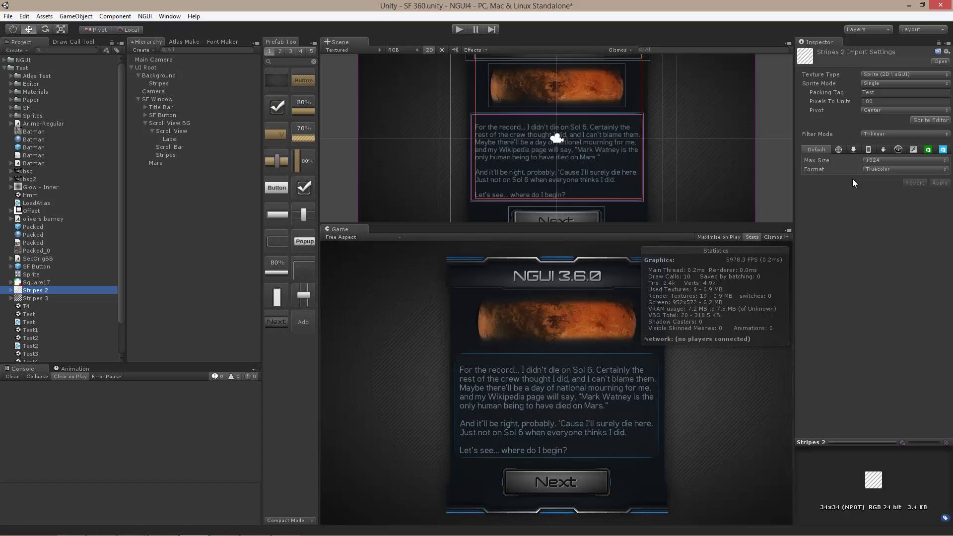
{"action": "left_click", "coordinate": [58, 299]}
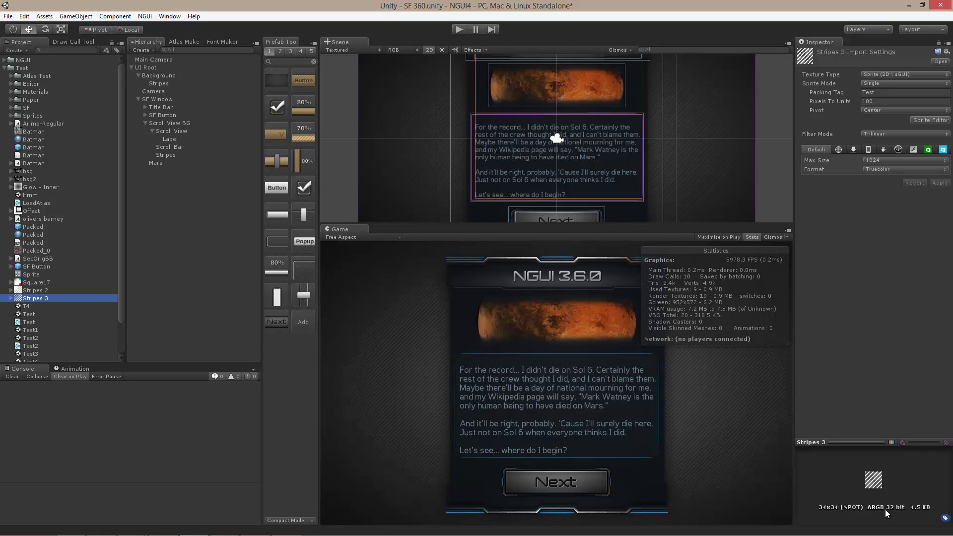
{"action": "left_click", "coordinate": [58, 291]}
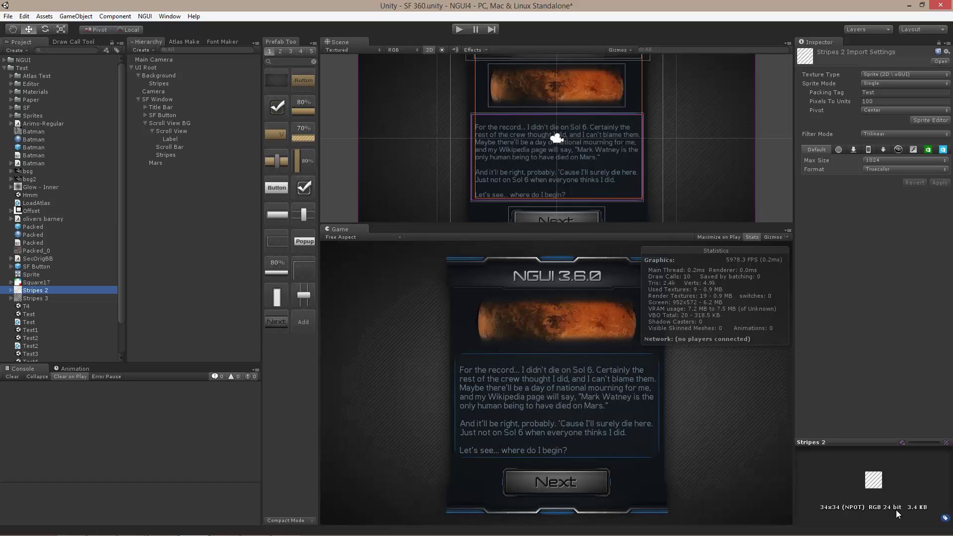
{"action": "left_click", "coordinate": [46, 297]}
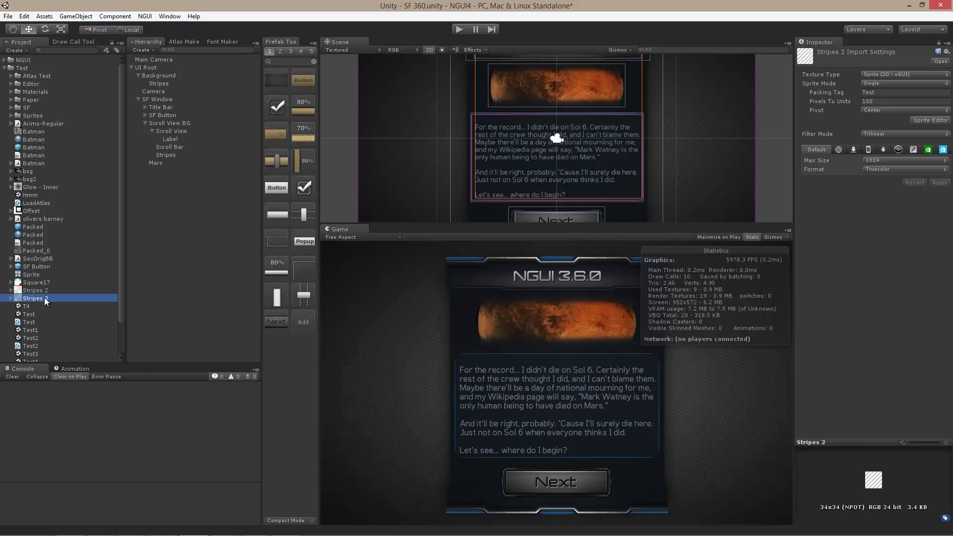
{"action": "key", "text": "Up"}
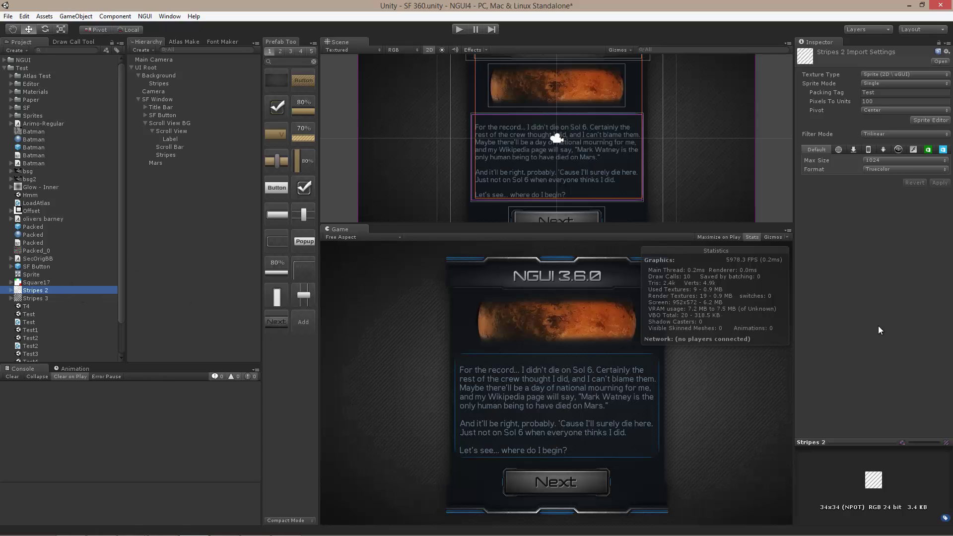
Step: Leave Stripes 2's format on Truecolor and bring up its Texture Type choices
{"action": "left_click", "coordinate": [889, 170]}
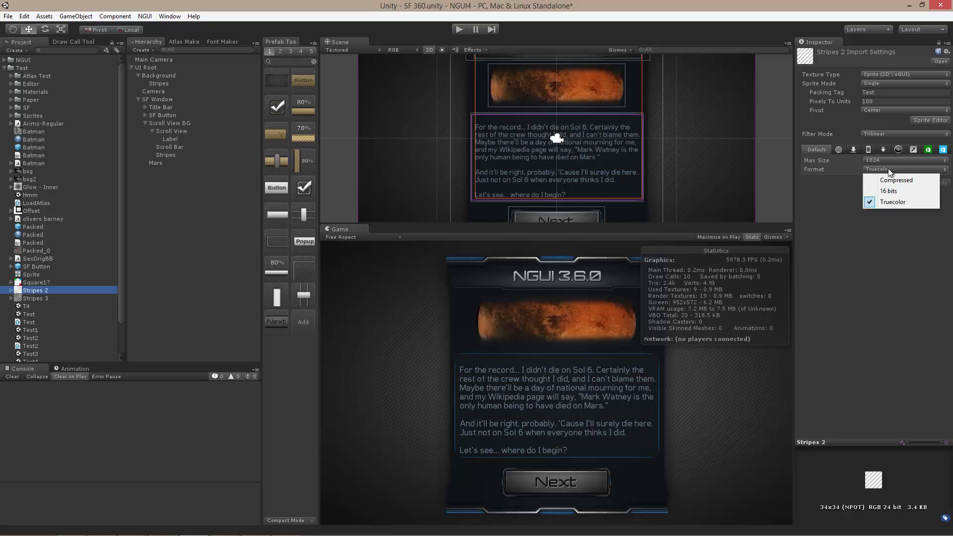
{"action": "left_click", "coordinate": [825, 195]}
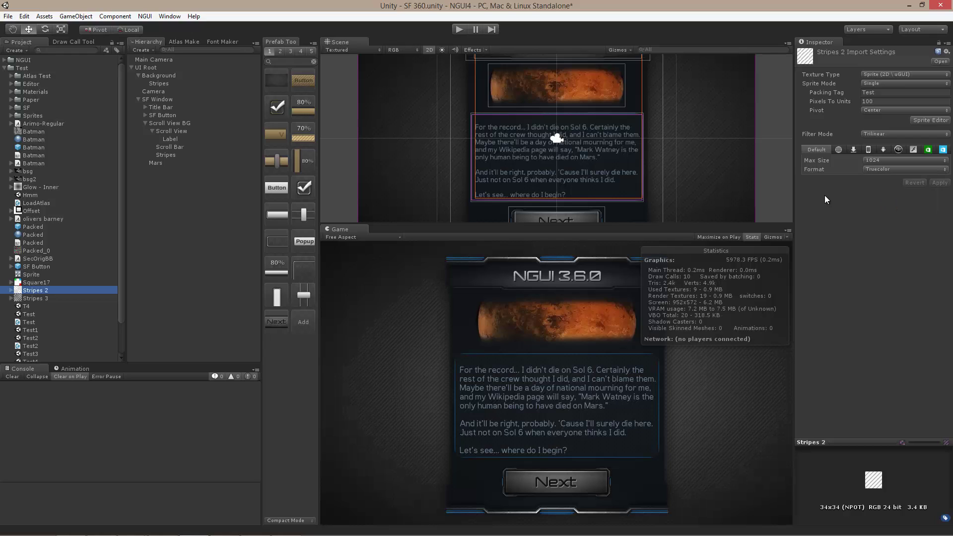
{"action": "left_click", "coordinate": [884, 75]}
Step: Set Stripes 2 to Advanced with ARGB 32 bit format and apply
{"action": "left_click", "coordinate": [883, 172]}
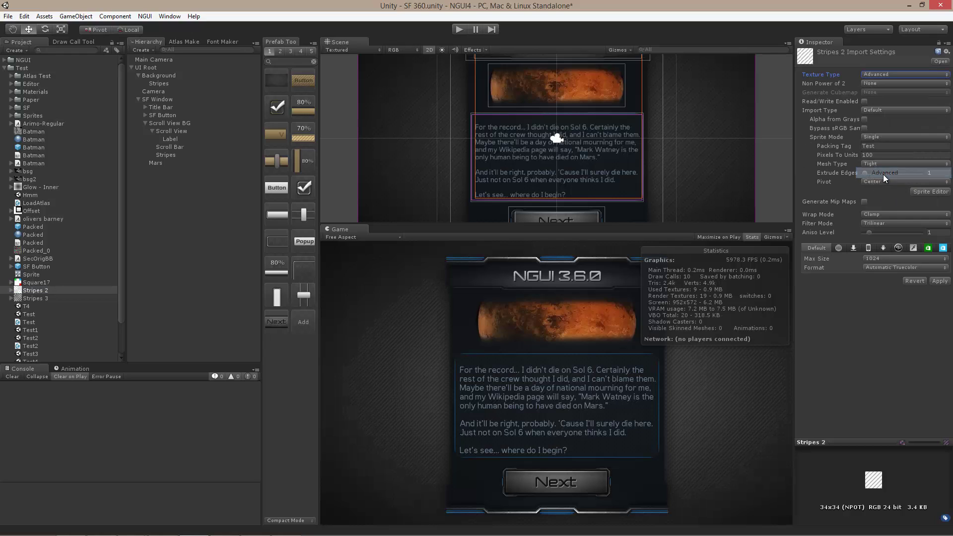
{"action": "left_click", "coordinate": [888, 267]}
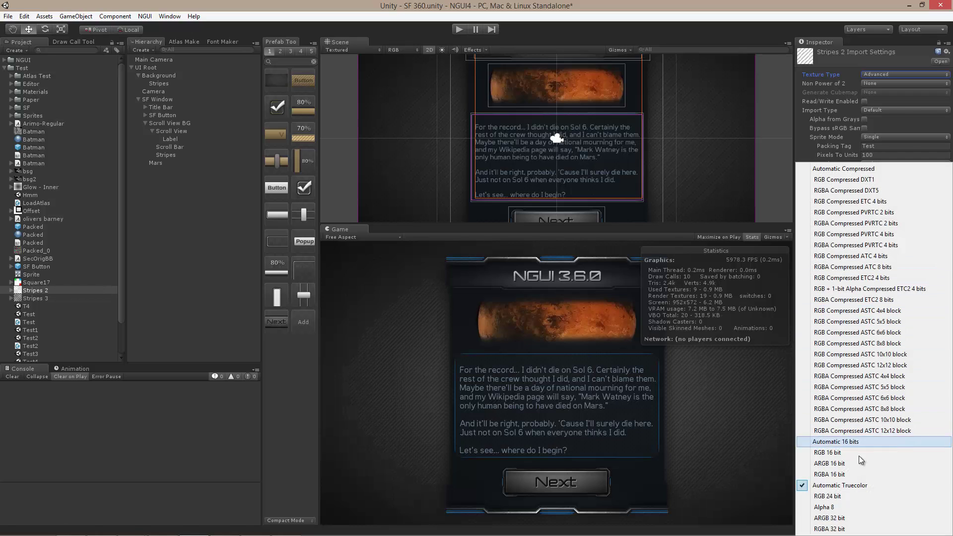
{"action": "left_click", "coordinate": [851, 520]}
{"action": "left_click", "coordinate": [943, 282]}
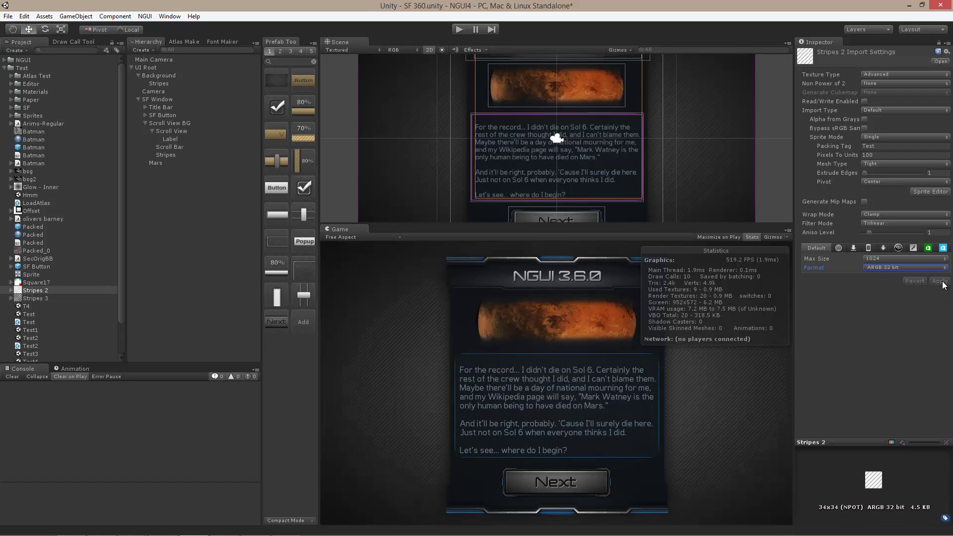
Step: Test-run the scene in Play mode, now rendering in 3 draw calls, then stop
{"action": "left_click", "coordinate": [460, 30]}
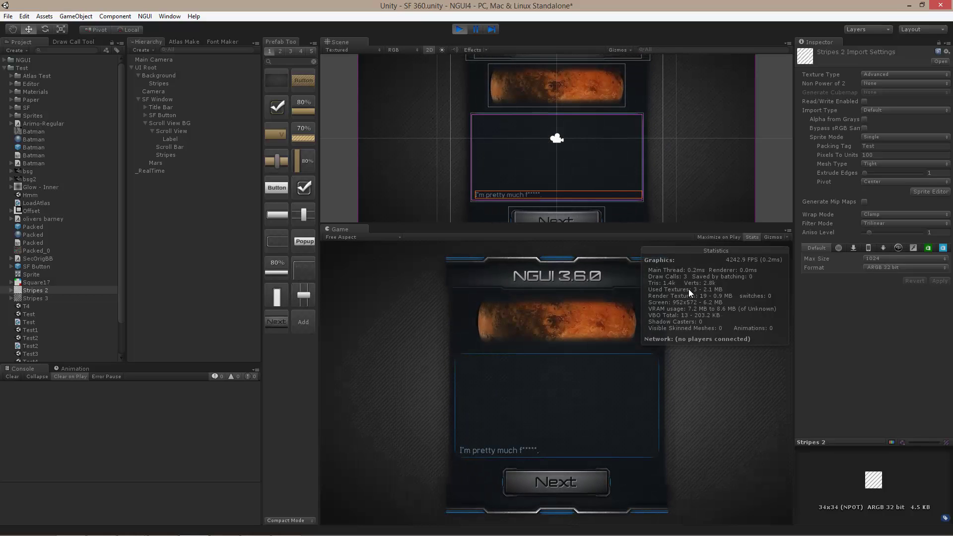
{"action": "left_click", "coordinate": [461, 31]}
{"action": "left_click", "coordinate": [169, 17]}
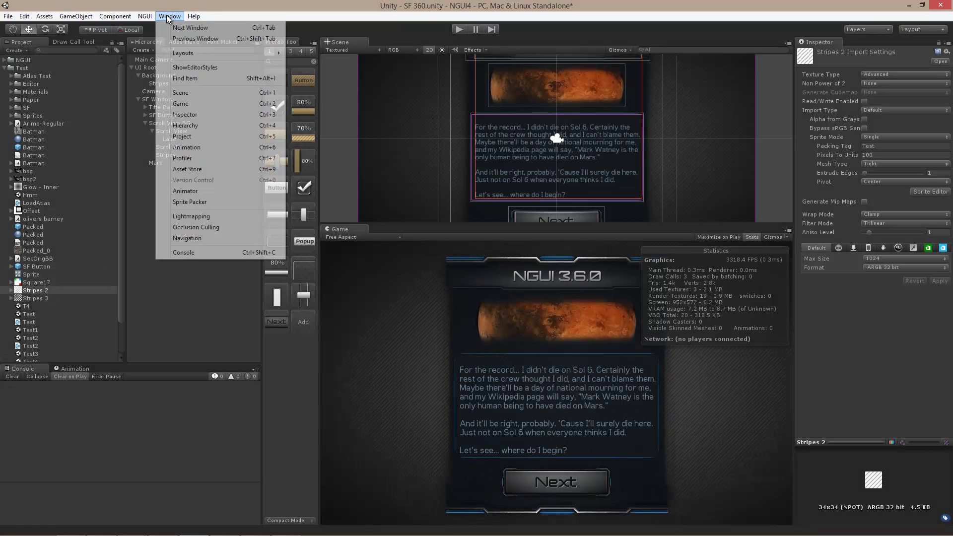
Step: In the Sprite Packer, view the Test (Group 1) atlas, return to Test (Group 0), then close it
{"action": "left_click", "coordinate": [221, 202]}
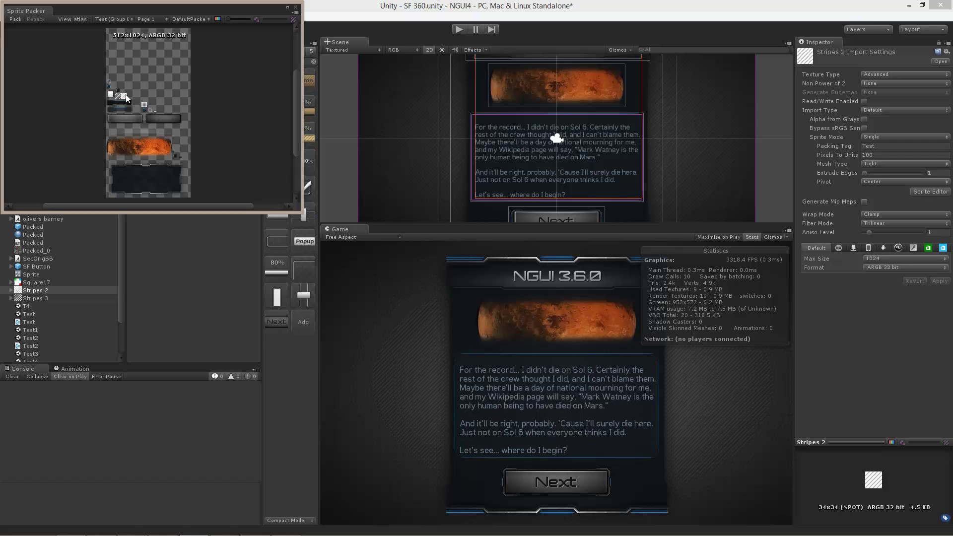
{"action": "left_click", "coordinate": [112, 20]}
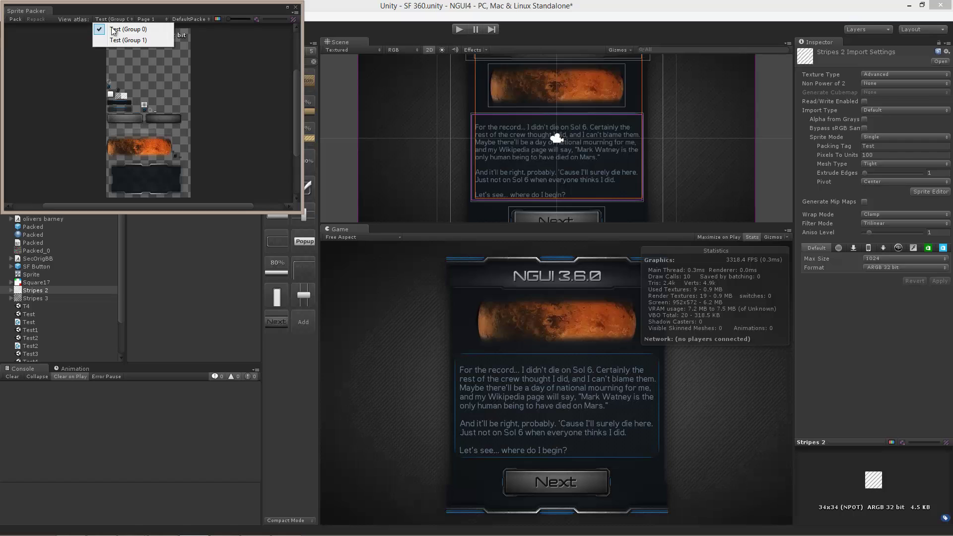
{"action": "left_click", "coordinate": [137, 42]}
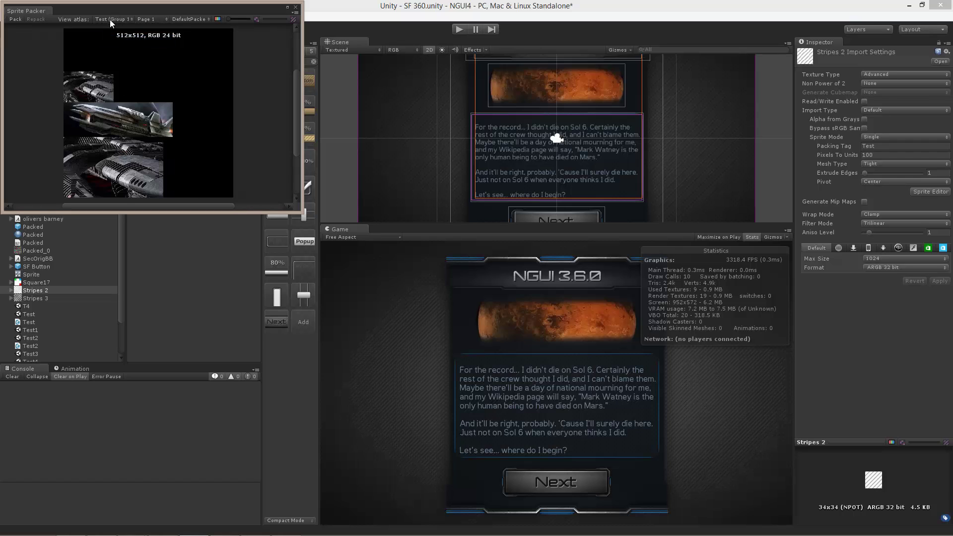
{"action": "left_click", "coordinate": [112, 19]}
{"action": "left_click", "coordinate": [124, 30]}
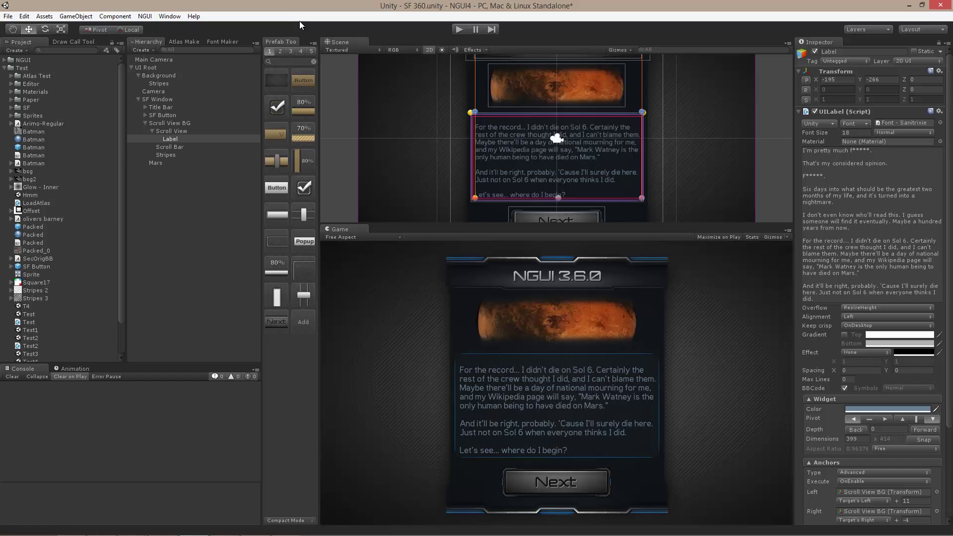
Step: Enter play mode with the Draw Call Tool showing and list Draw Call 3's widgets
{"action": "left_click", "coordinate": [82, 42]}
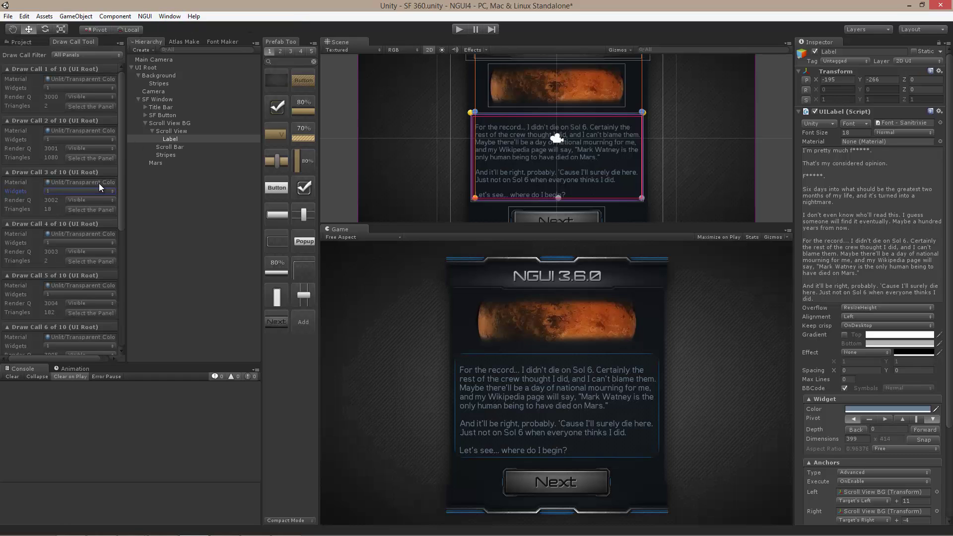
{"action": "left_click", "coordinate": [460, 29]}
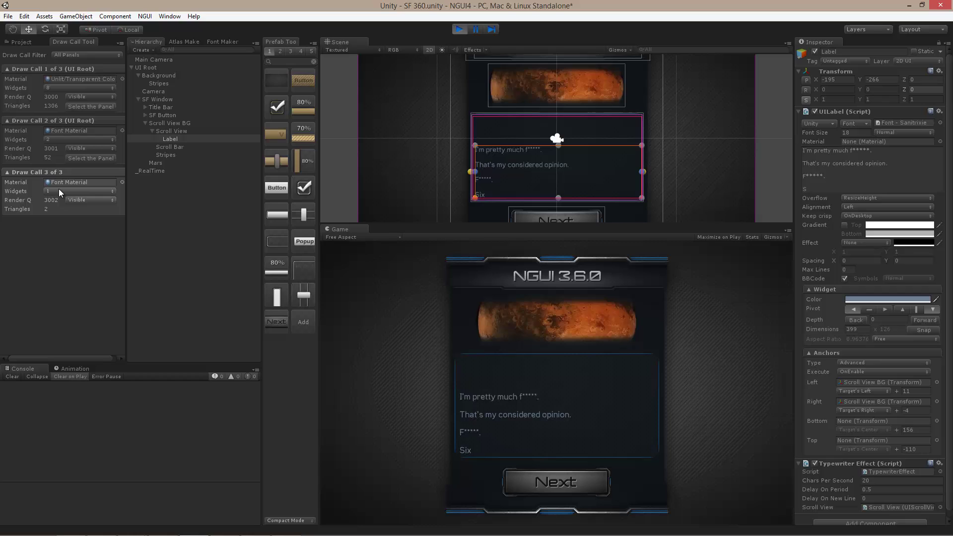
{"action": "left_click", "coordinate": [71, 192]}
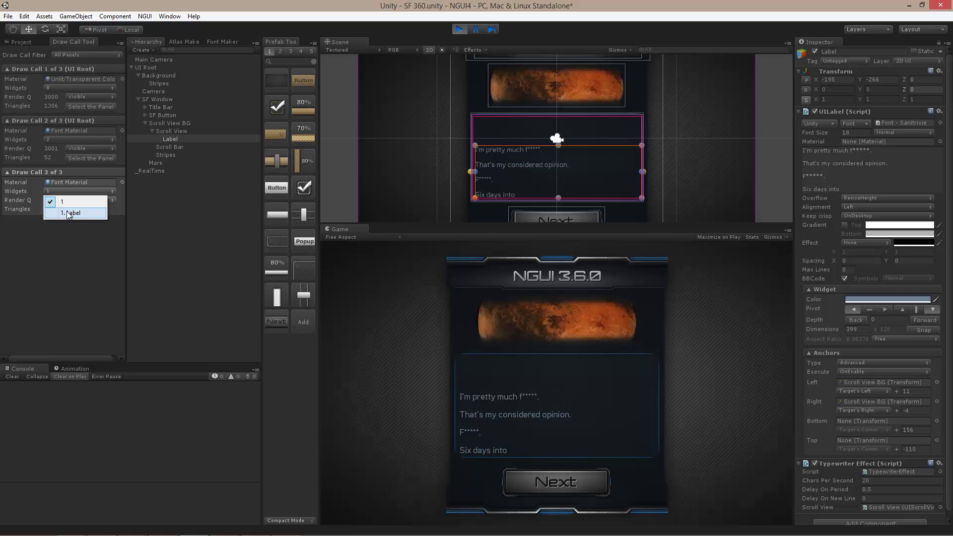